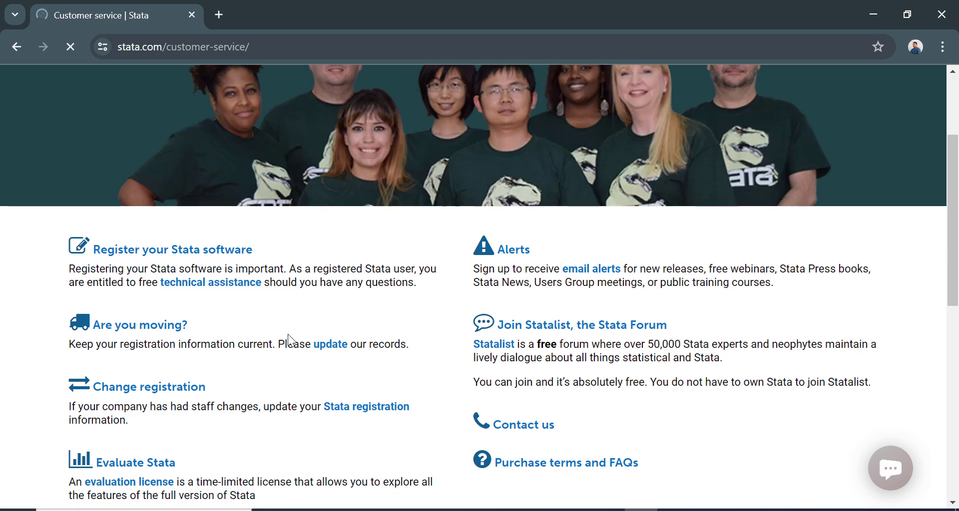
# Scroll the Customer service page down to the Evaluate Stata section.
pyautogui.scroll(-3, 316, 342)
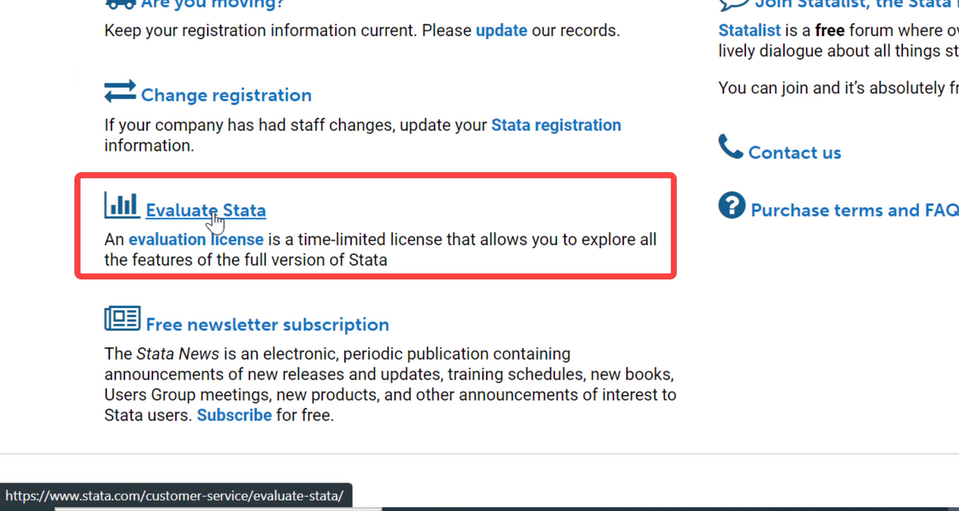
# Open the Evaluate Stata form and enter the first name, last name and organization name.
pyautogui.click(214, 214)
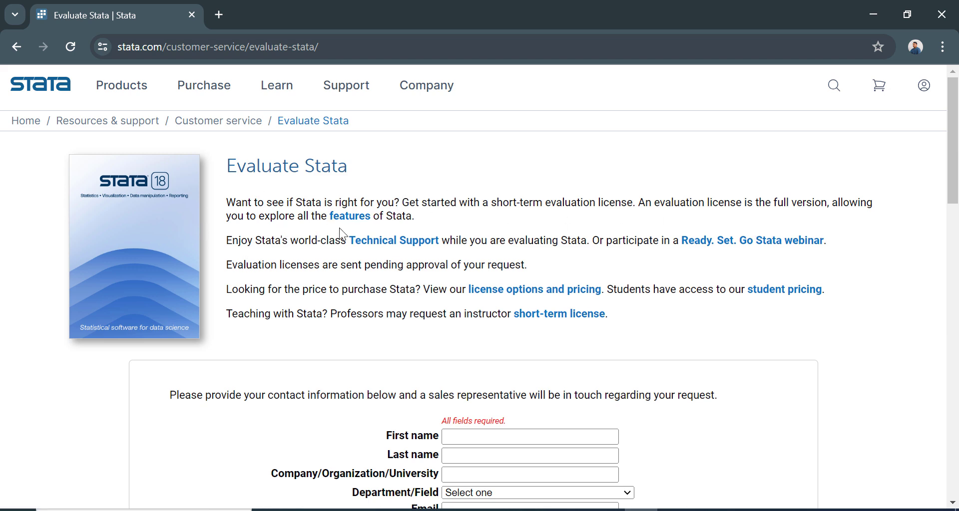
pyautogui.scroll(-3, 374, 240)
pyautogui.click(475, 287)
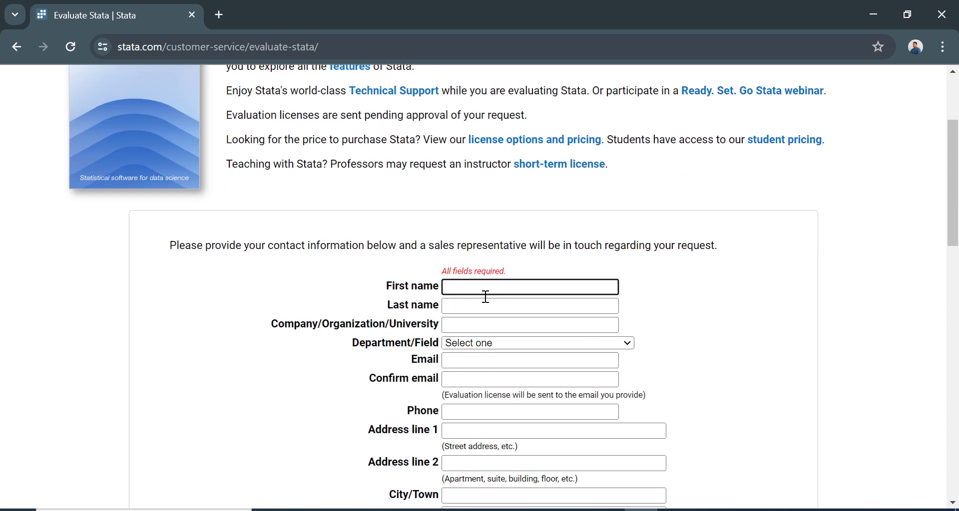
pyautogui.press('Tab')
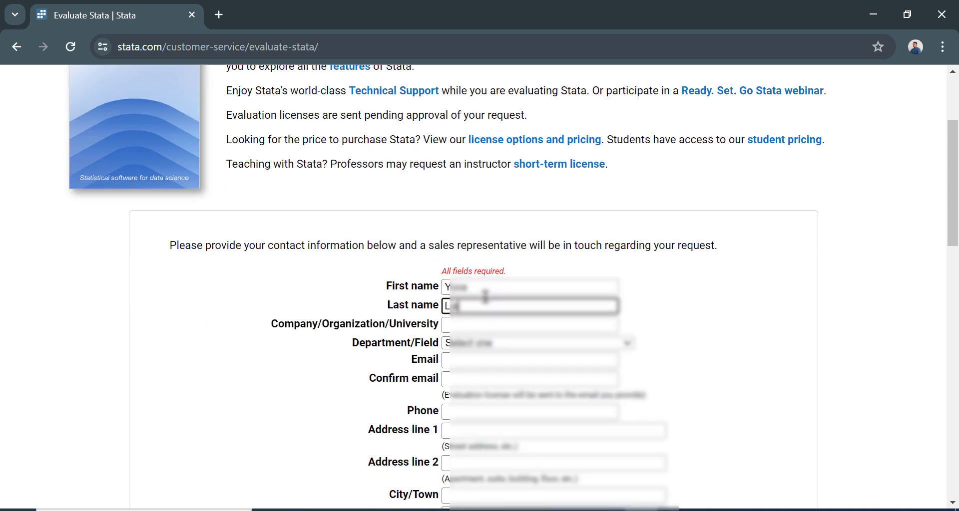
pyautogui.press('Tab')
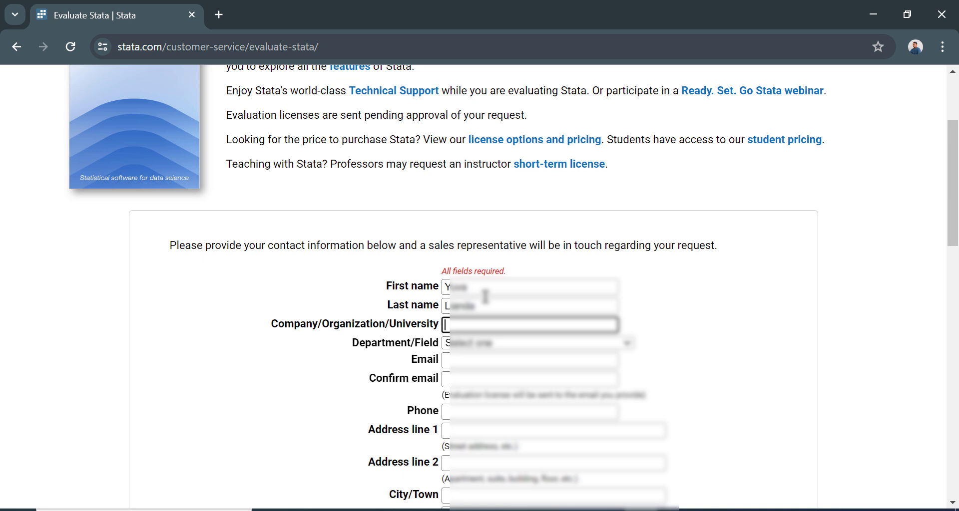
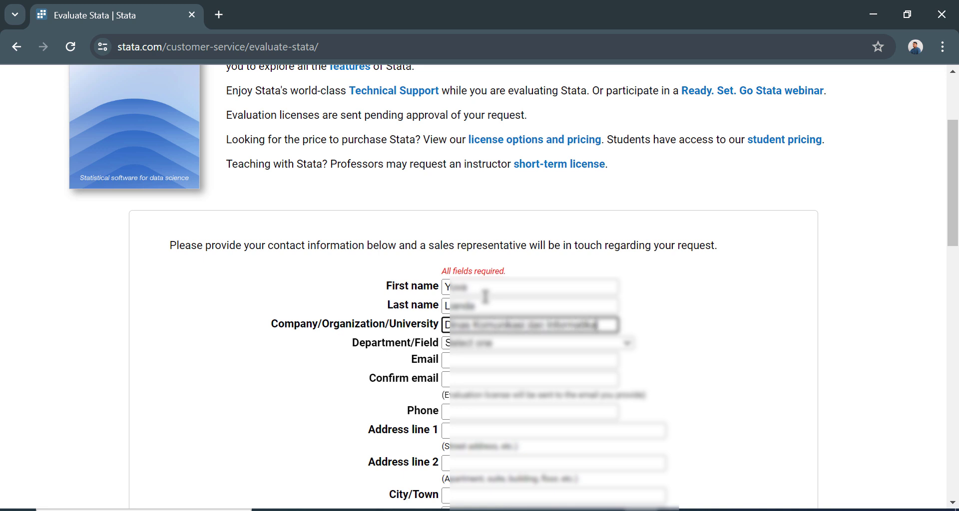
pyautogui.hotkey('ctrl', 'a')
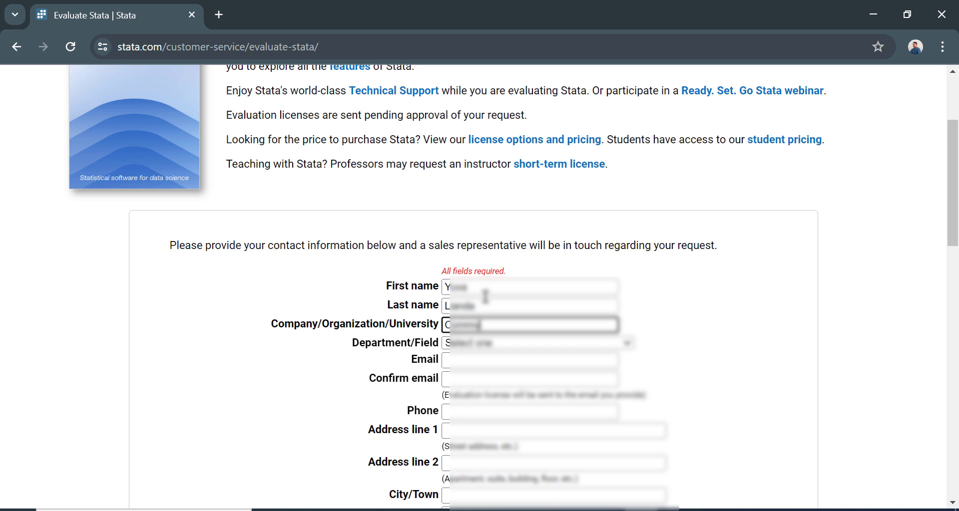
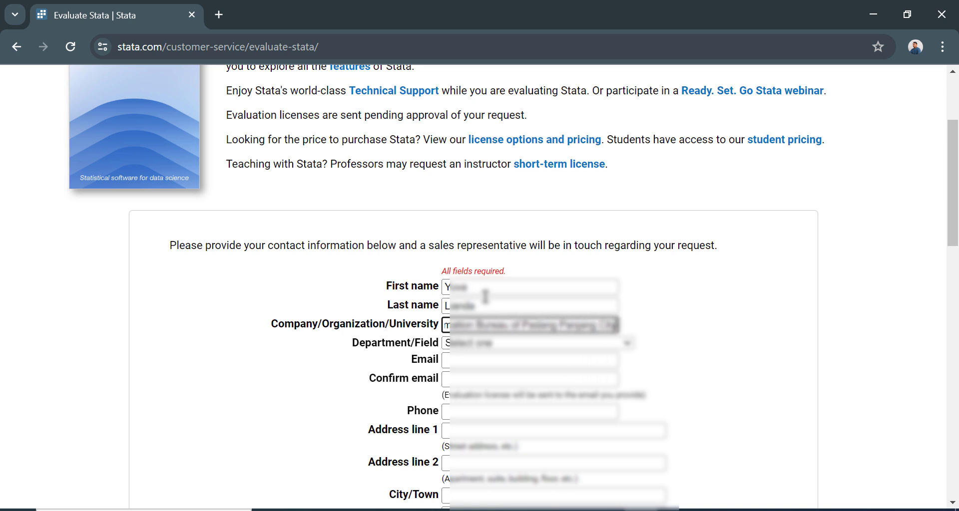
# Choose Telecommunications as the department and fill in the e-mail, confirmation e-mail and phone number.
pyautogui.click(477, 344)
pyautogui.write('bote')
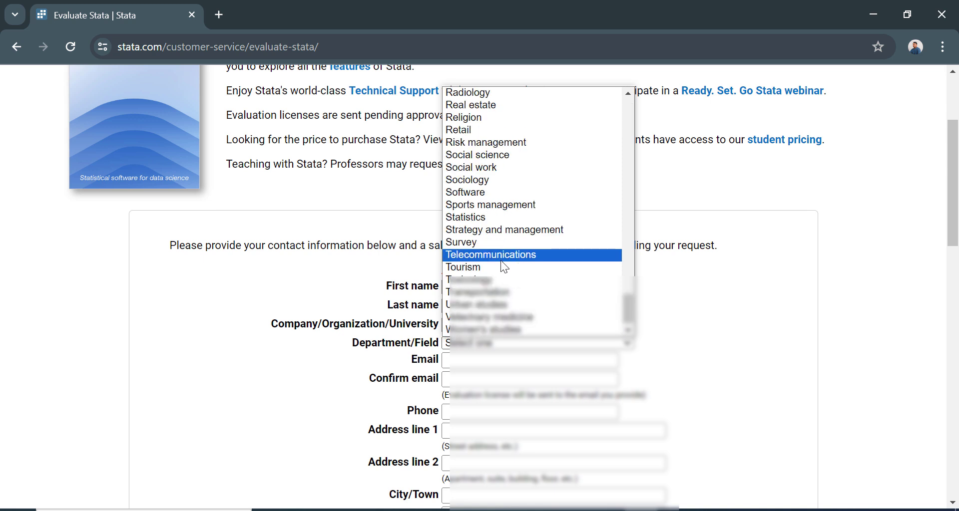
pyautogui.click(500, 259)
pyautogui.click(505, 360)
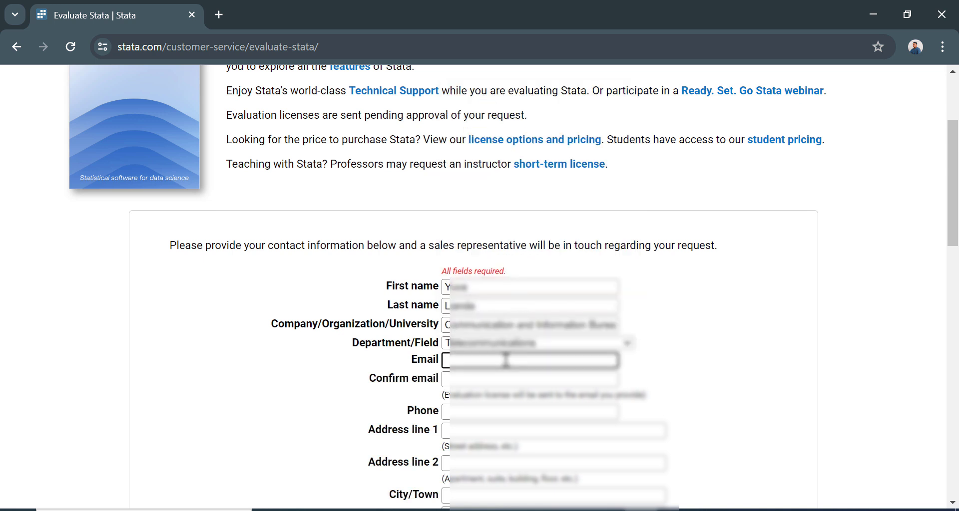
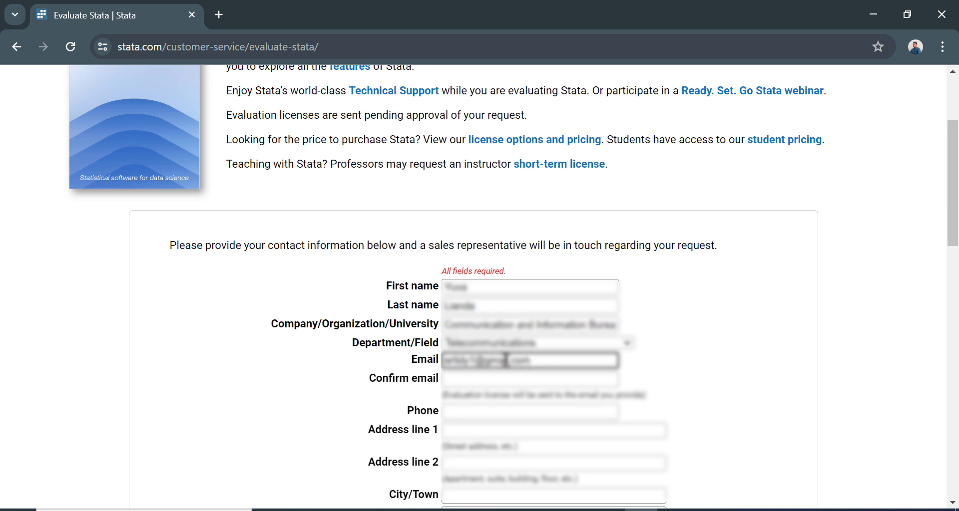
pyautogui.press('Tab')
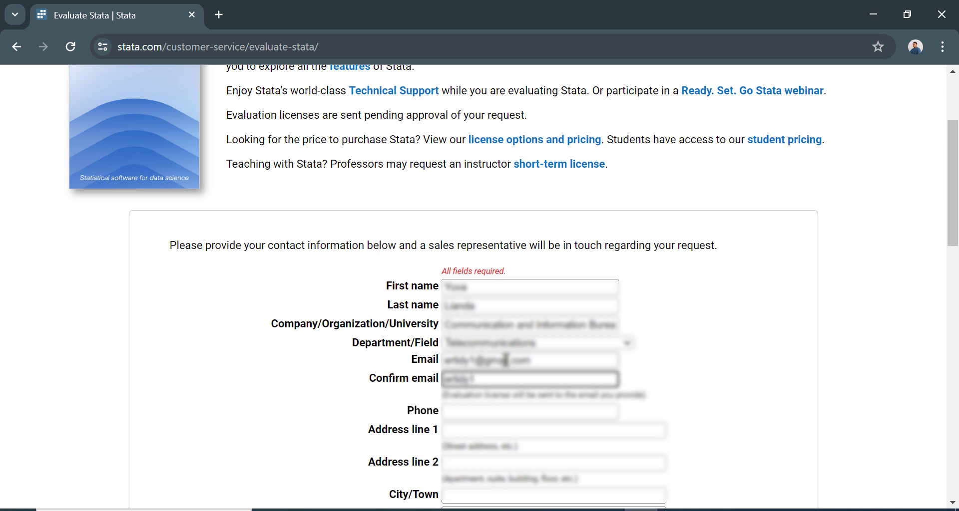
pyautogui.press('Tab')
pyautogui.hotkey('ctrl', 'v')
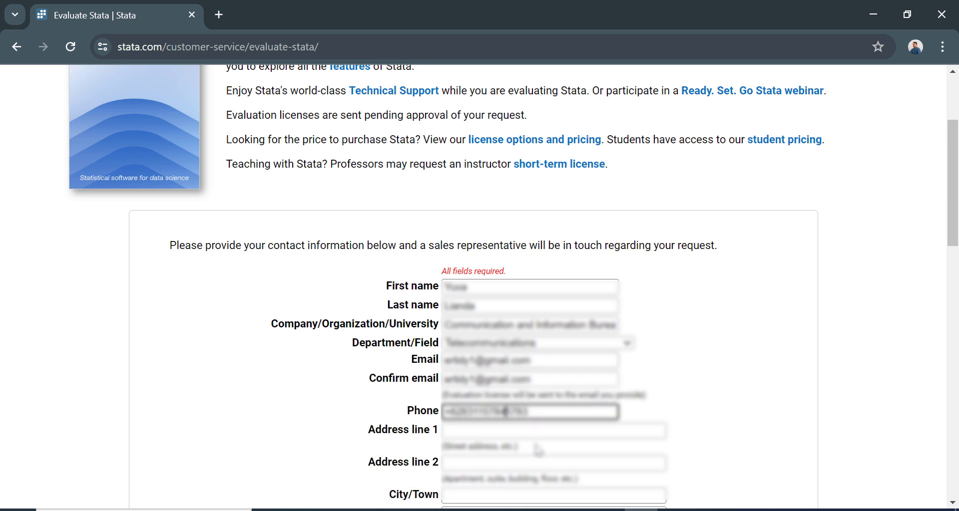
# Enter the street address in both address lines and start typing the city.
pyautogui.click(532, 431)
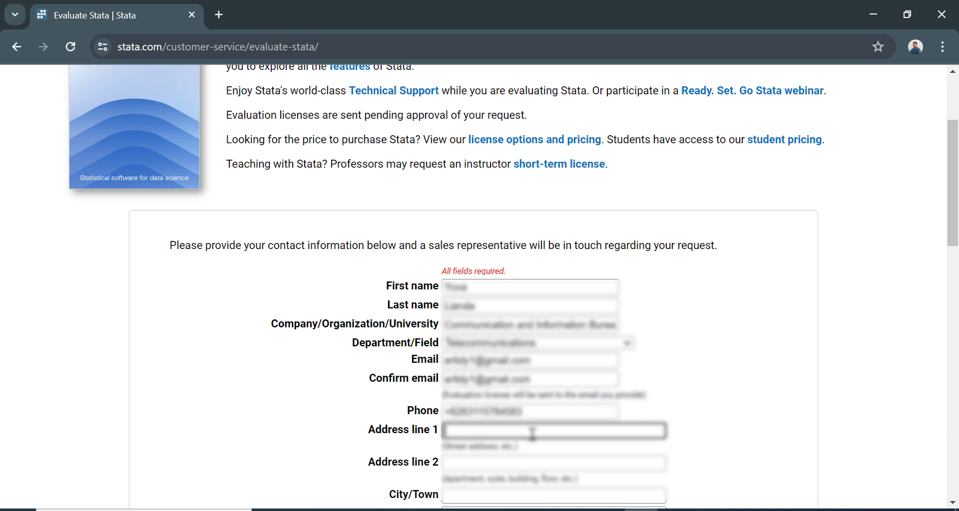
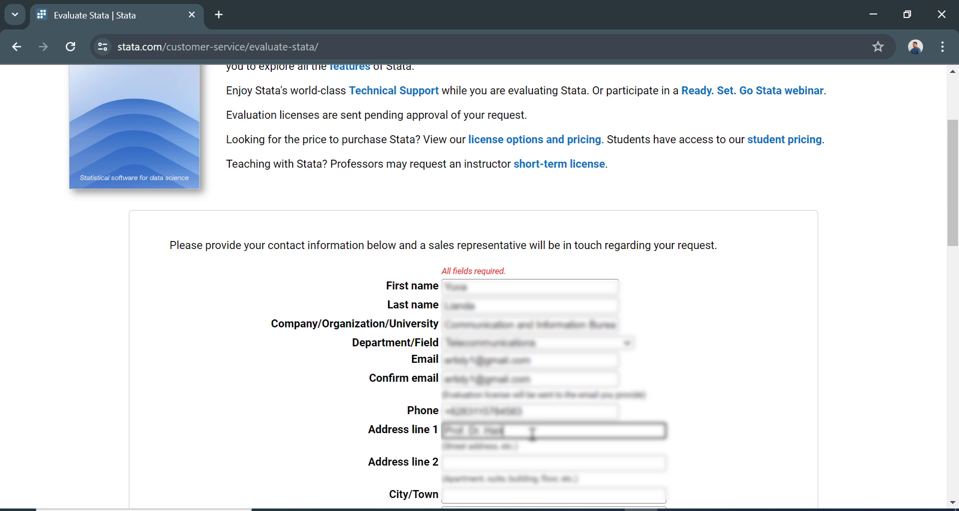
pyautogui.press('Tab')
pyautogui.press('Tab')
pyautogui.write('Padang Panjang')
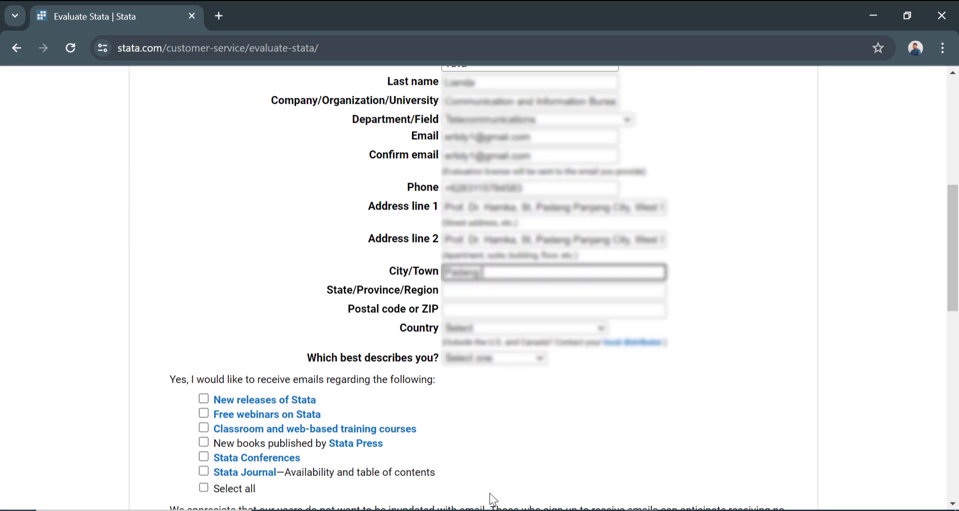
# Trim the extra tail from both address lines, then fill in the state/province and postal code.
pyautogui.click(490, 292)
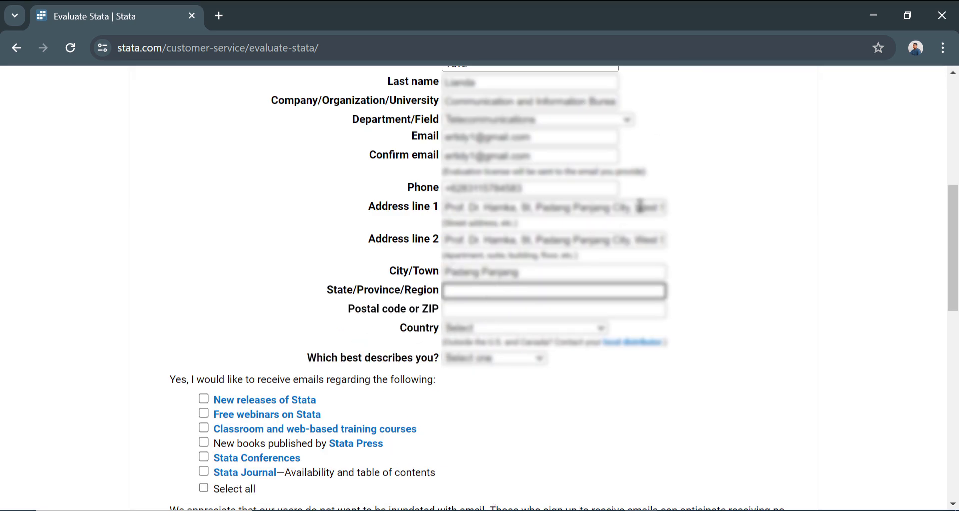
pyautogui.moveTo(640, 206); pyautogui.dragTo(805, 239)
pyautogui.press('BackSpace')
pyautogui.moveTo(628, 240); pyautogui.dragTo(840, 247)
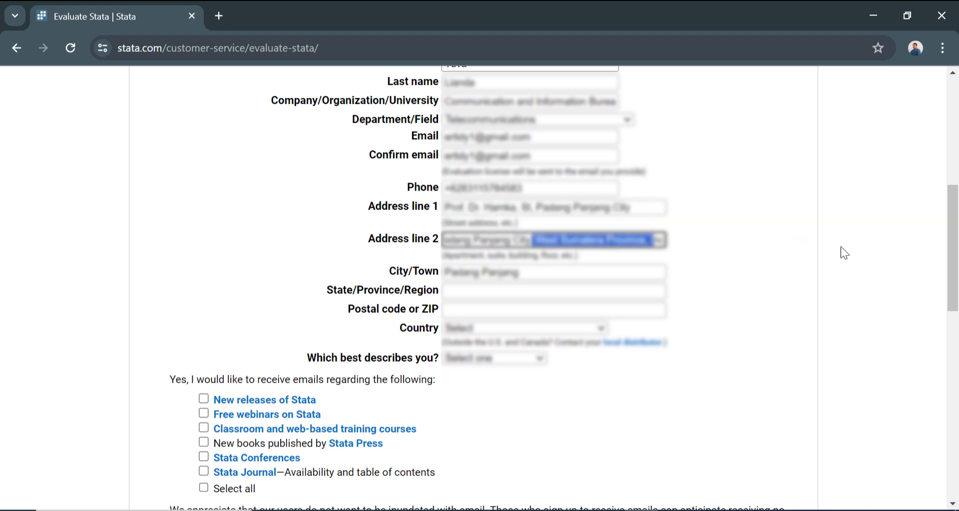
pyautogui.press('BackSpace')
pyautogui.click(483, 291)
pyautogui.write('West Sumatera')
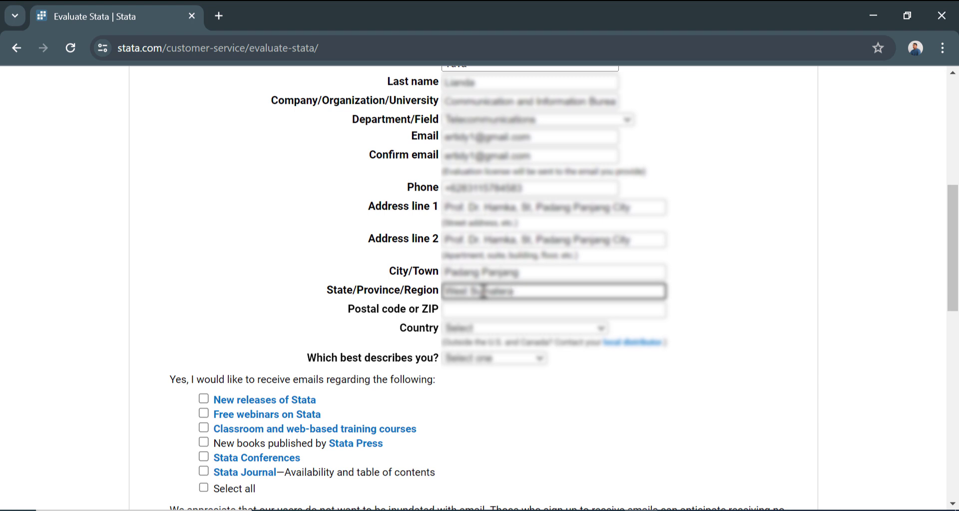
pyautogui.click(452, 313)
pyautogui.write('27110')
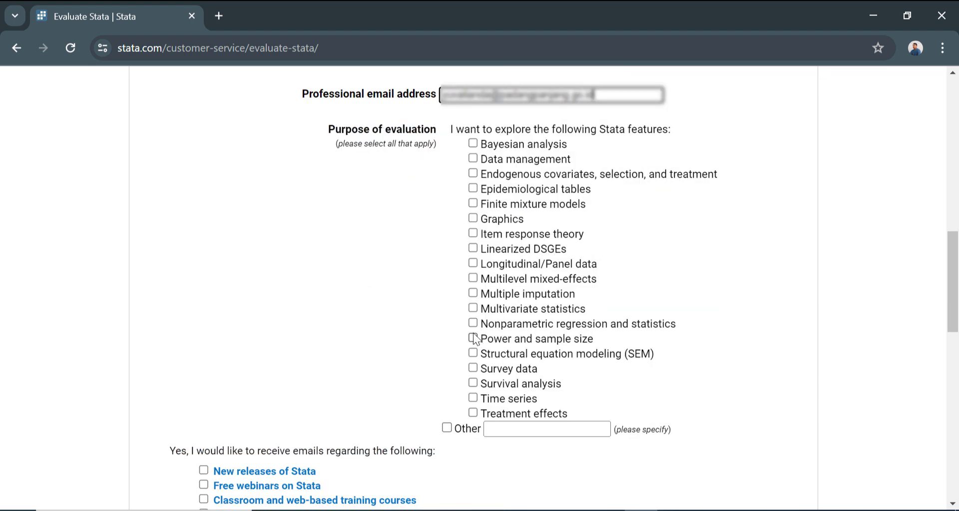
# Tick Nonparametric regression, Survey data and Data management, opt into new releases, pass reCAPTCHA and submit.
pyautogui.click(472, 323)
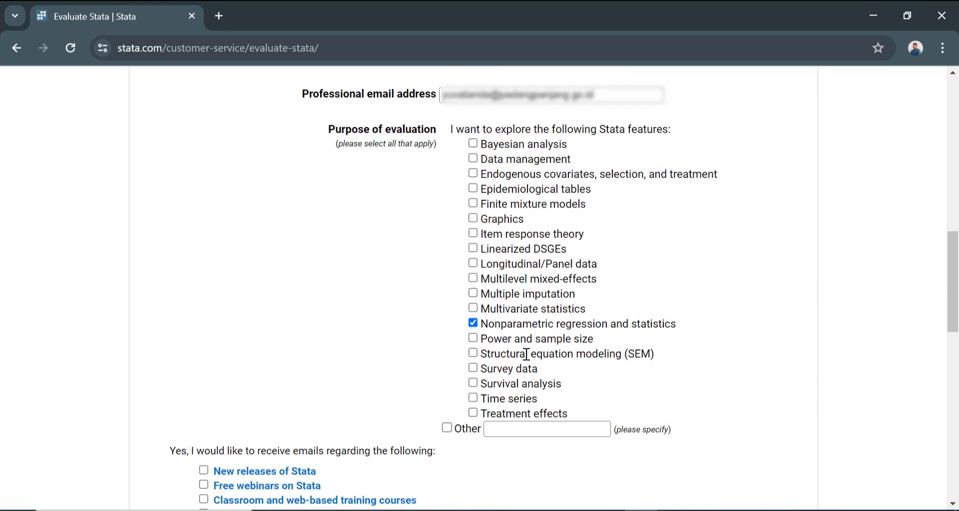
pyautogui.click(484, 372)
pyautogui.click(473, 159)
pyautogui.scroll(-3, 512, 344)
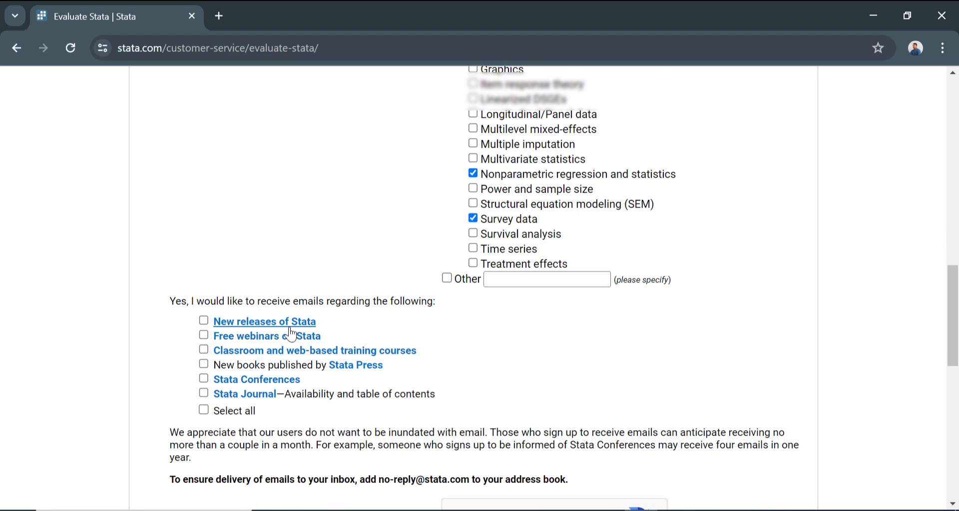
pyautogui.click(204, 322)
pyautogui.scroll(-4, 398, 336)
pyautogui.click(464, 300)
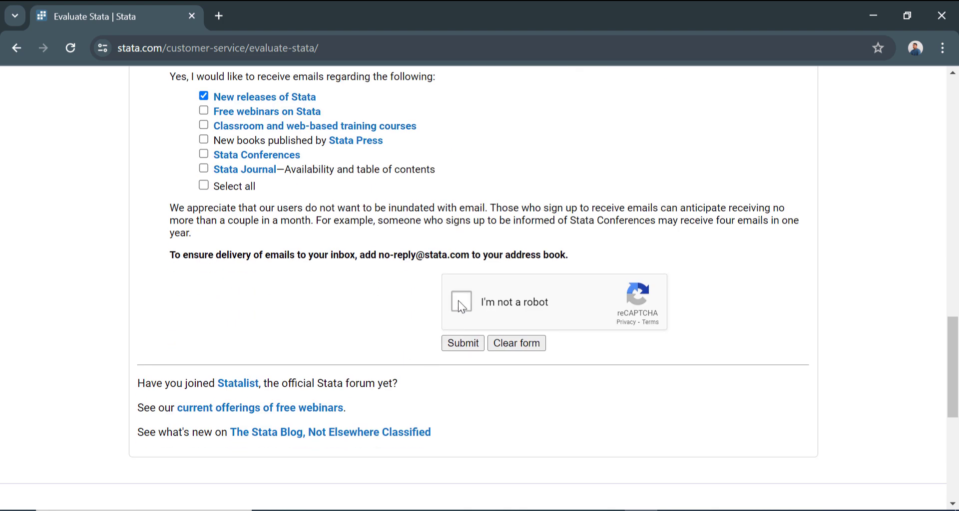
pyautogui.click(470, 347)
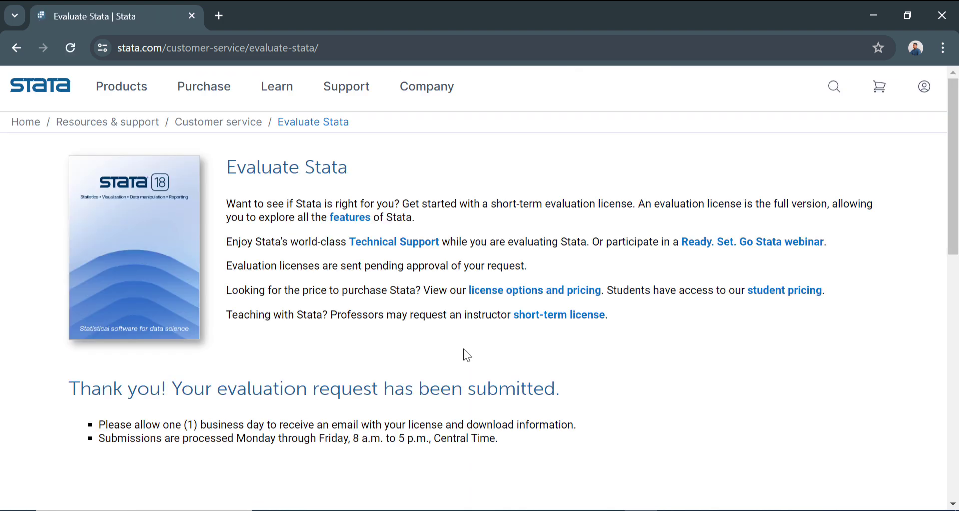
pyautogui.scroll(-4, 465, 353)
pyautogui.scroll(4, 466, 356)
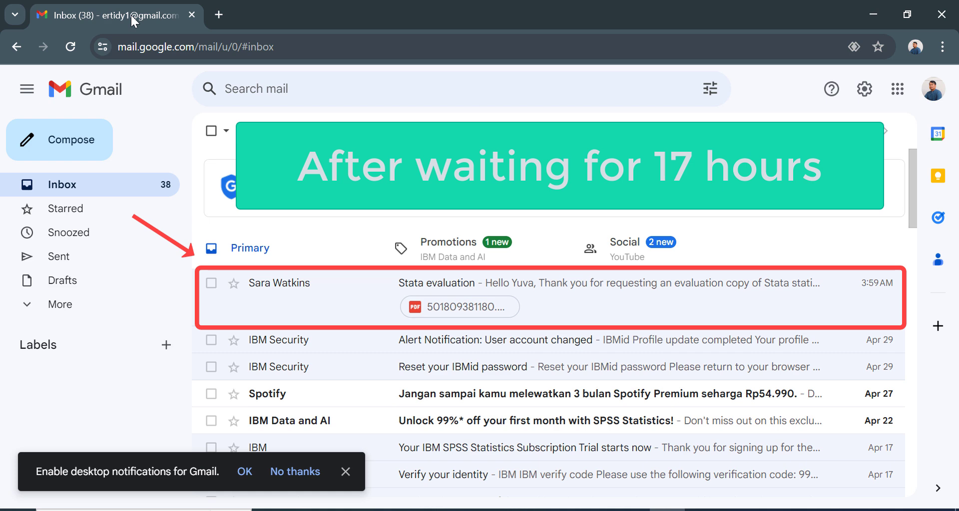
# Open the 'Stata evaluation' email and scroll through it to the license PDF attachment and back.
pyautogui.click(626, 310)
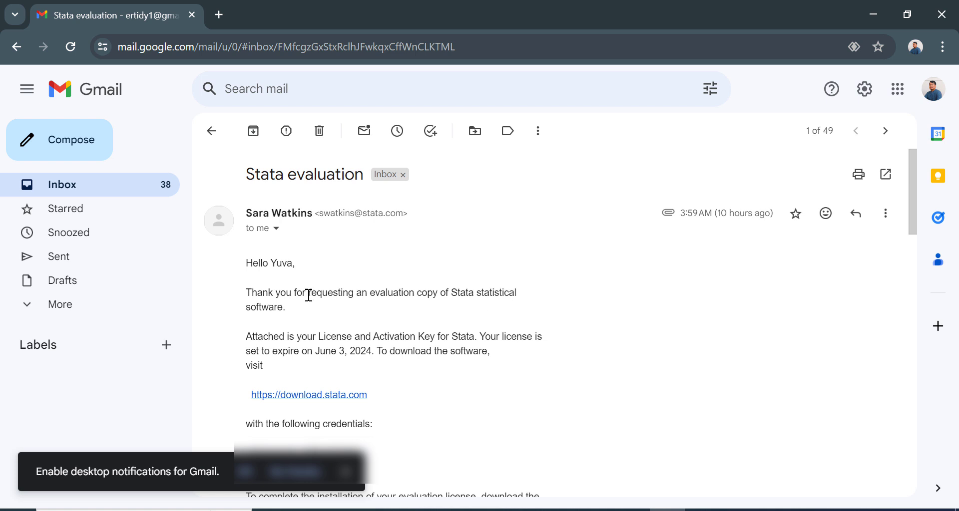
pyautogui.scroll(-2, 368, 318)
pyautogui.scroll(-3, 456, 320)
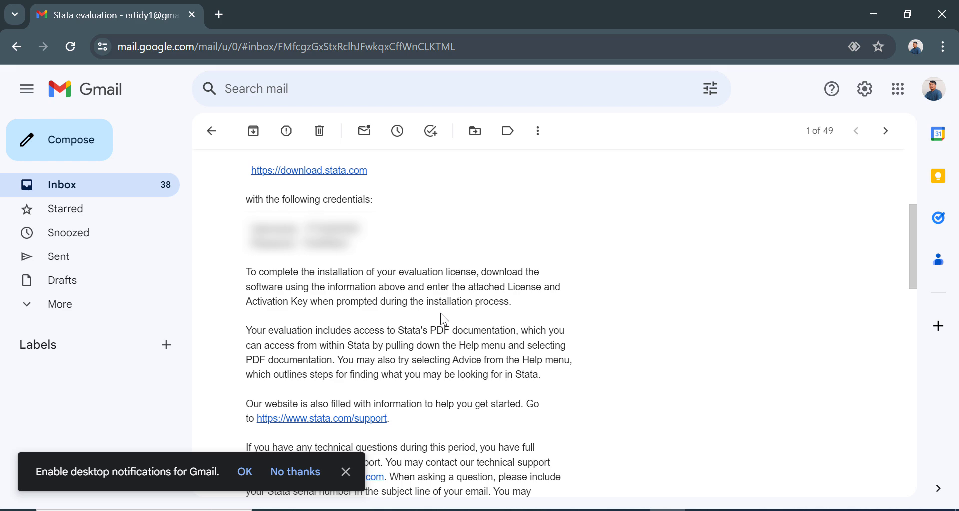
pyautogui.scroll(-15, 441, 318)
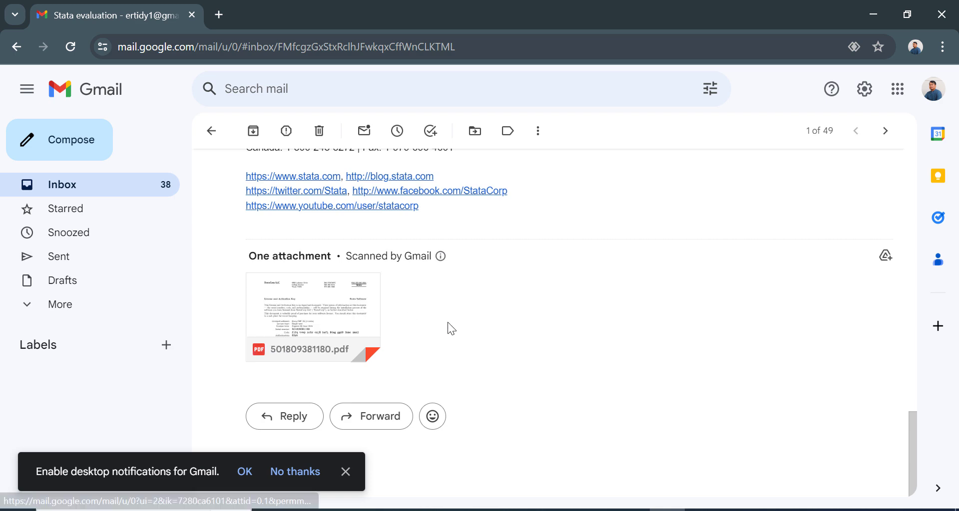
pyautogui.scroll(8, 448, 324)
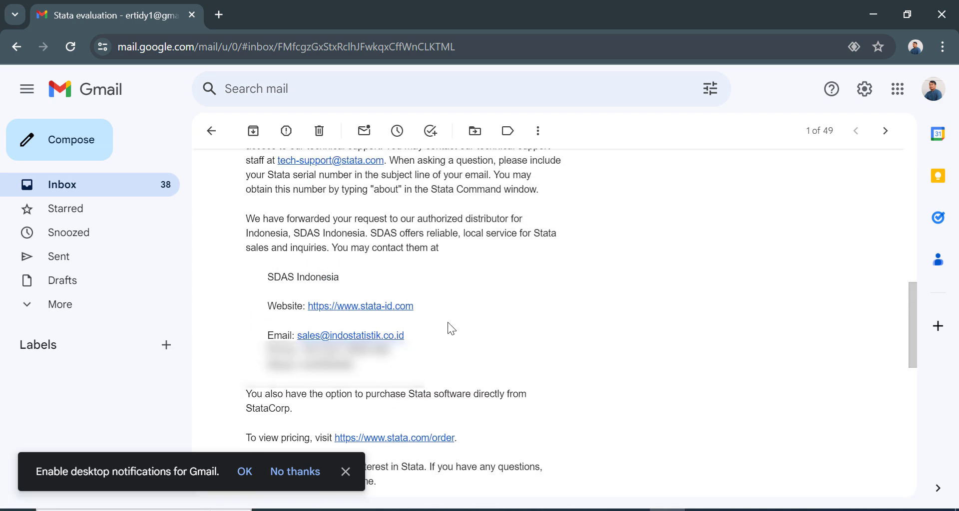
pyautogui.scroll(10, 448, 323)
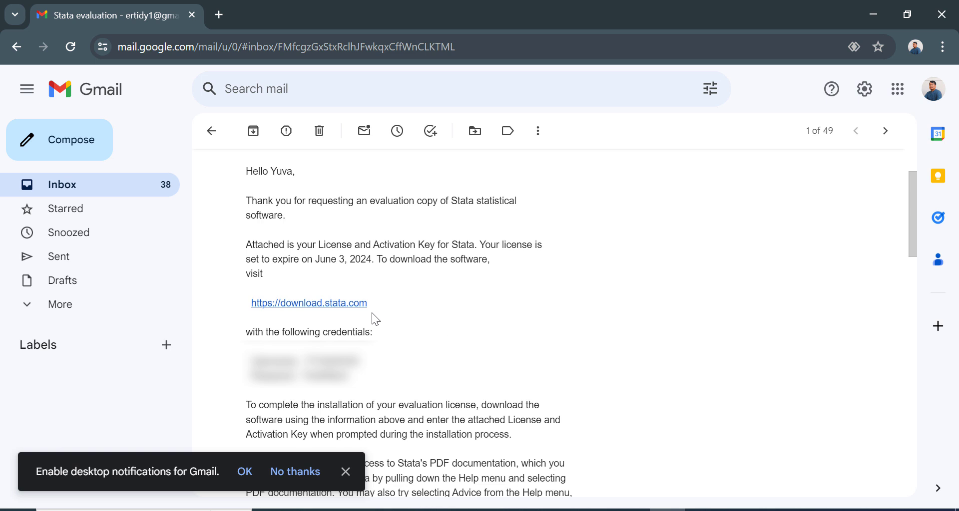
# Open download.stata.com in a new tab and paste the username from the email into Username.
pyautogui.click(324, 306)
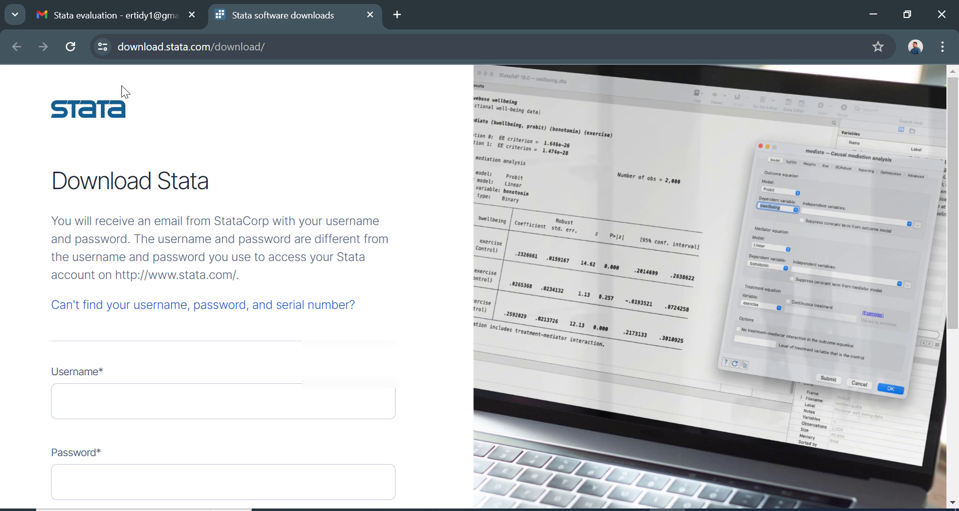
pyautogui.click(120, 24)
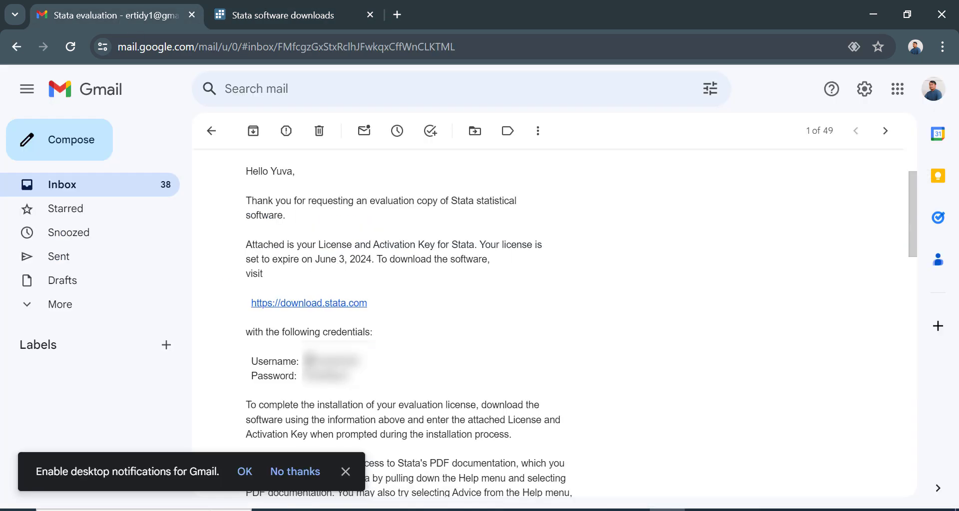
pyautogui.moveTo(302, 361); pyautogui.dragTo(360, 361)
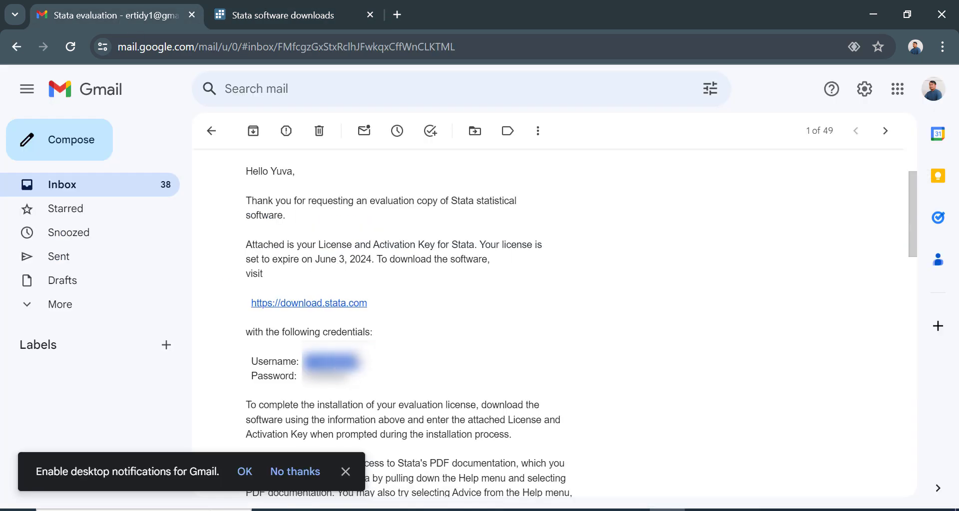
pyautogui.click(269, 10)
pyautogui.click(202, 397)
pyautogui.hotkey('ctrl', 'v')
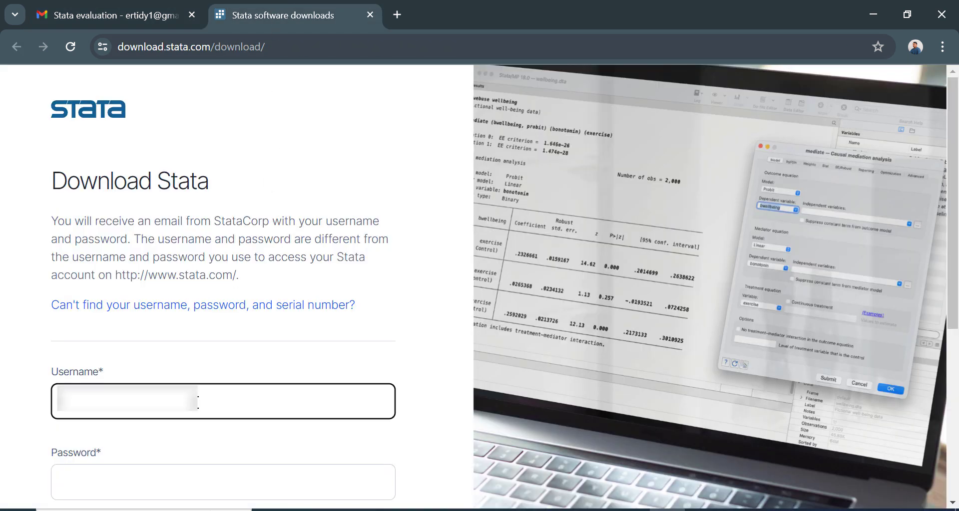
# Copy the password from the email into the Password field, then return to the email.
pyautogui.hotkey('ctrl', 'pageup')
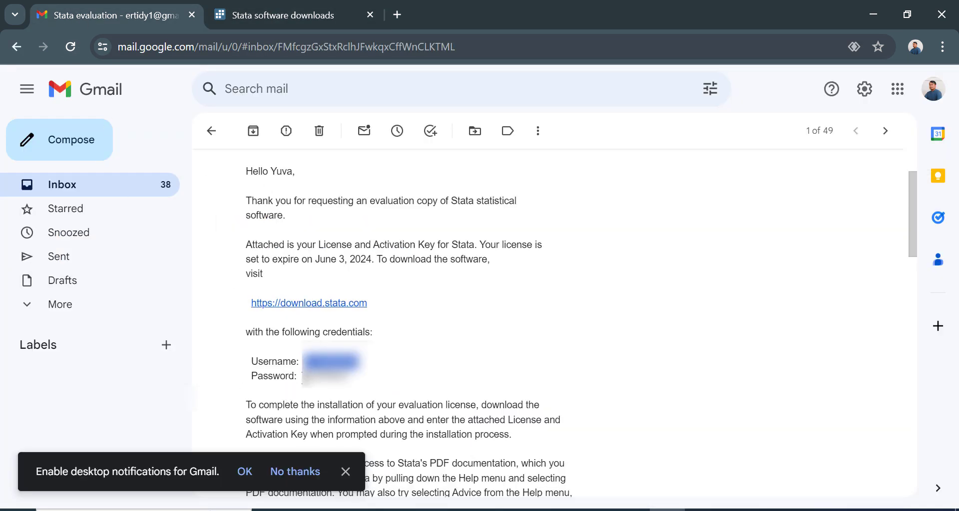
pyautogui.moveTo(303, 376); pyautogui.dragTo(349, 376)
pyautogui.click(273, 20)
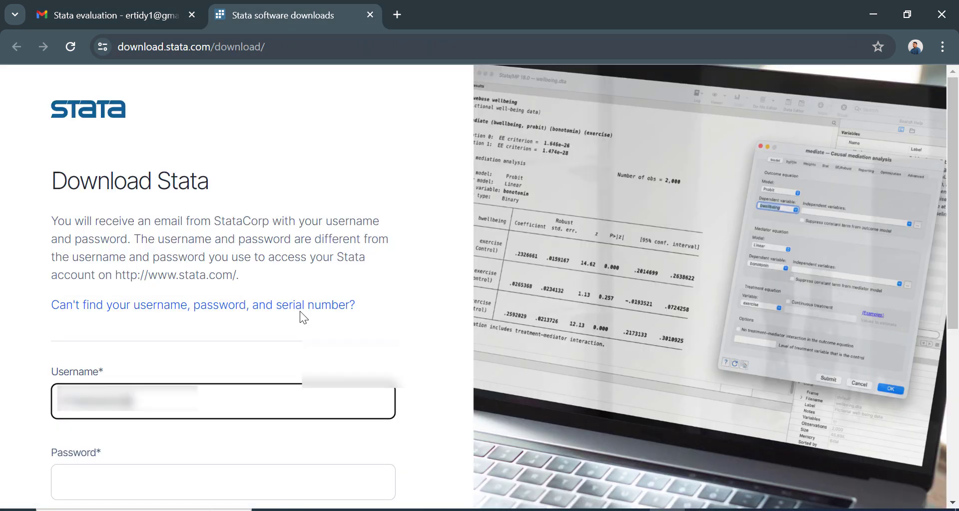
pyautogui.click(220, 472)
pyautogui.hotkey('ctrl', 'v')
pyautogui.click(74, 14)
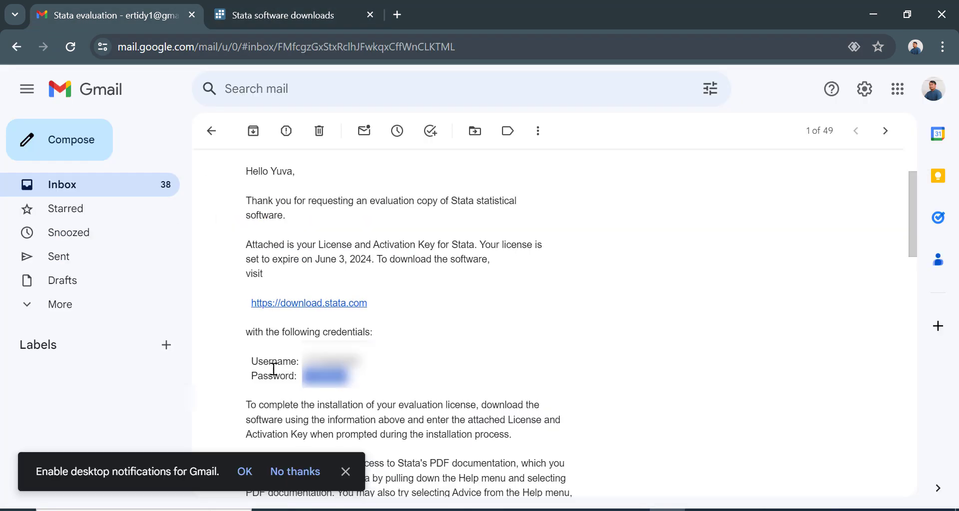
pyautogui.scroll(-10, 295, 382)
pyautogui.scroll(-10, 295, 382)
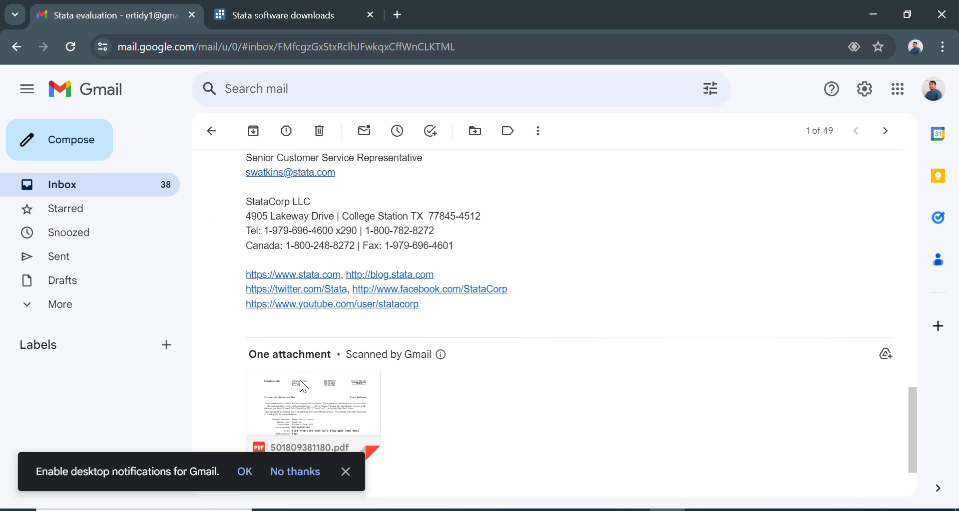
# Copy the serial number from the attached license PDF into the serial field and log in.
pyautogui.click(333, 395)
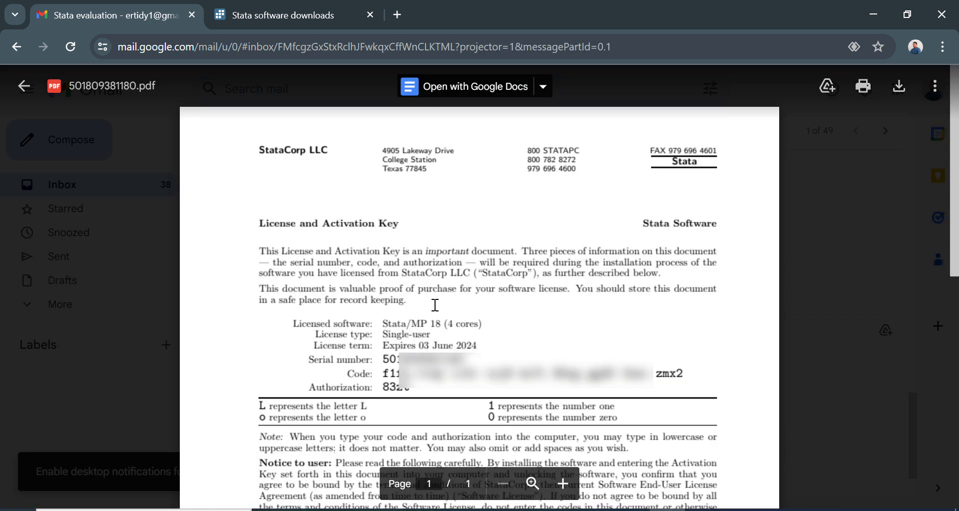
pyautogui.moveTo(384, 361); pyautogui.dragTo(467, 360)
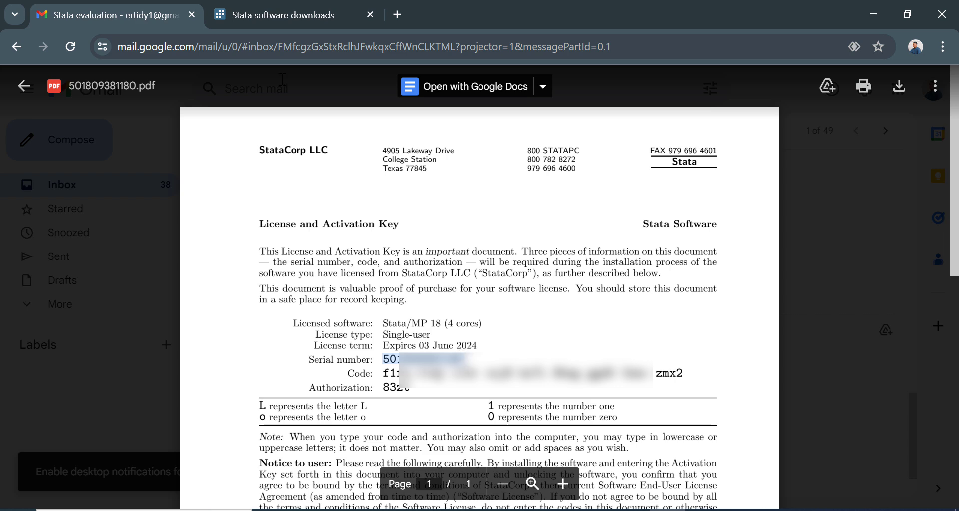
pyautogui.click(270, 15)
pyautogui.scroll(-3, 129, 460)
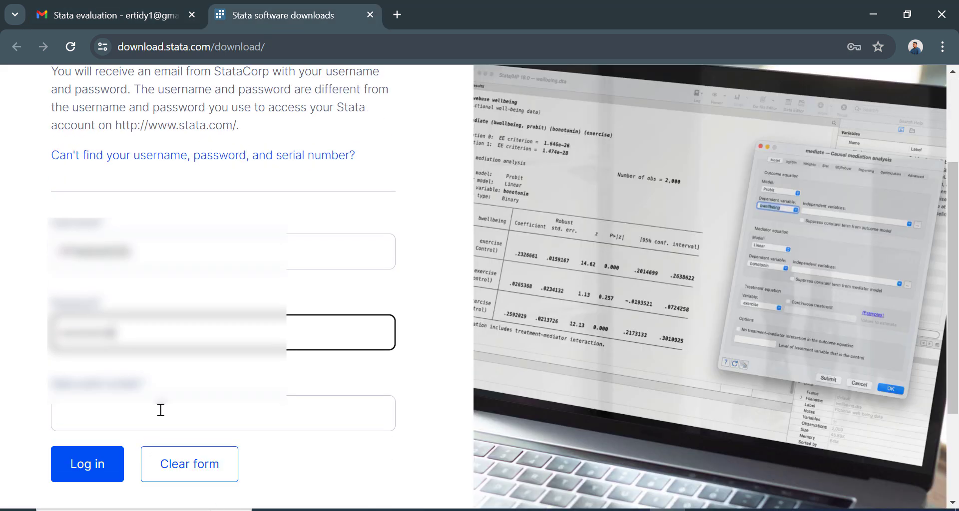
pyautogui.click(160, 409)
pyautogui.hotkey('ctrl', 'v')
pyautogui.click(88, 476)
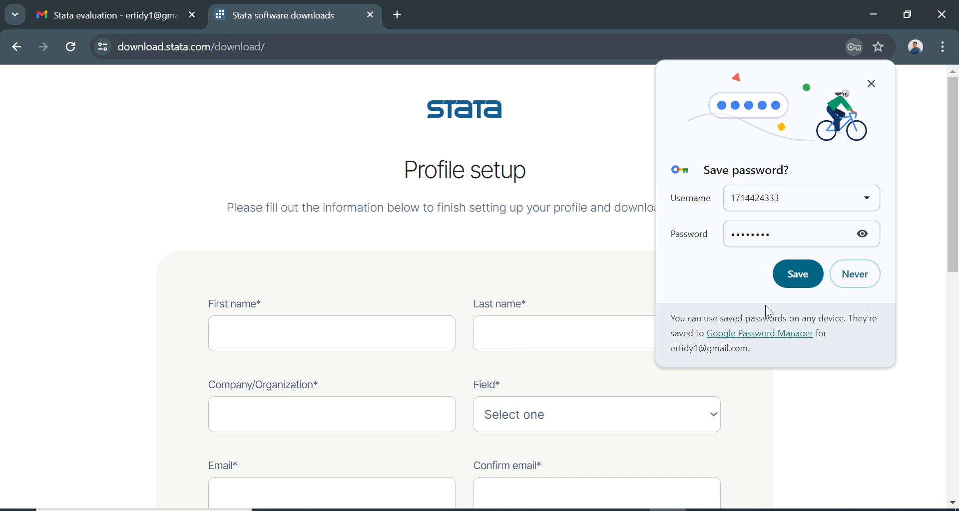
# Save the site login, then enter the first name, last name and organization in the profile.
pyautogui.click(798, 274)
pyautogui.scroll(-2, 341, 329)
pyautogui.scroll(2, 341, 328)
pyautogui.click(326, 336)
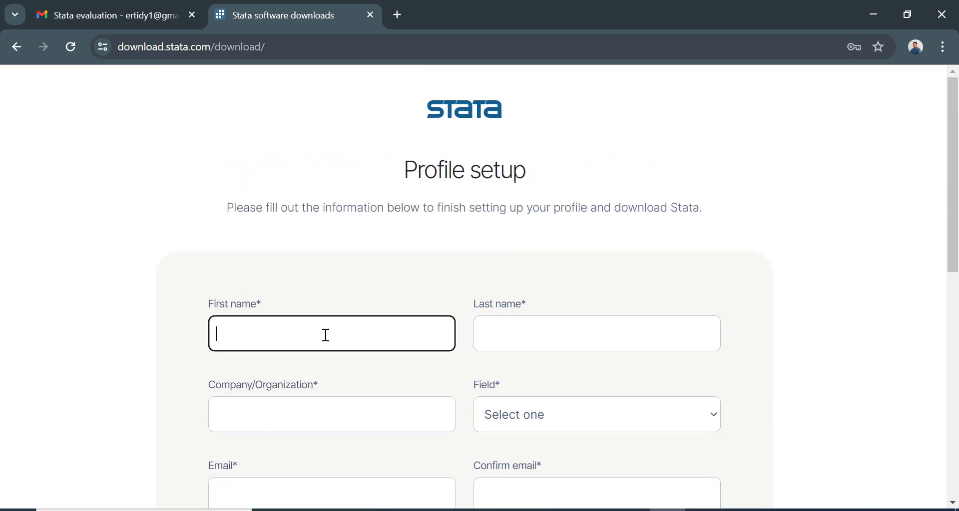
pyautogui.write('Ertidy')
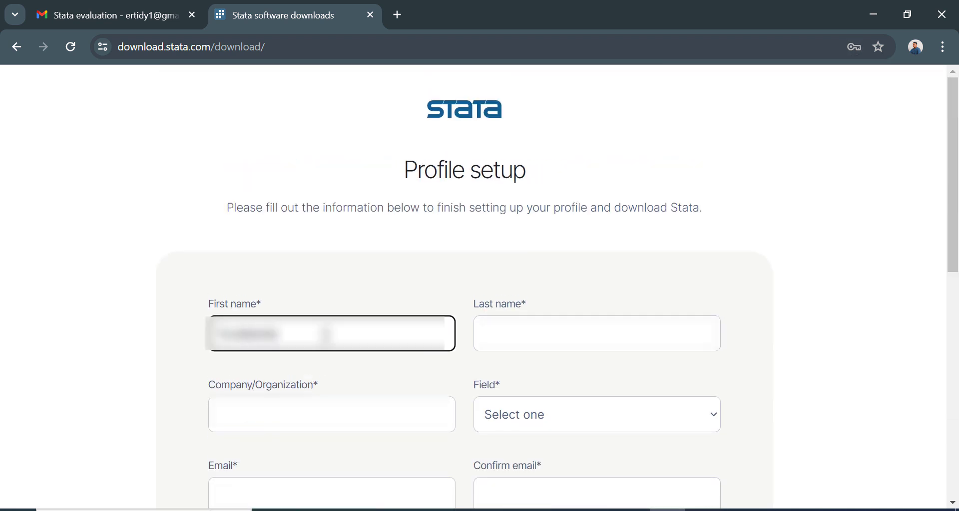
pyautogui.press('BackSpace')
pyautogui.press('BackSpace')
pyautogui.press('BackSpace')
pyautogui.press('BackSpace')
pyautogui.press('Tab')
pyautogui.write('Kushwaha')
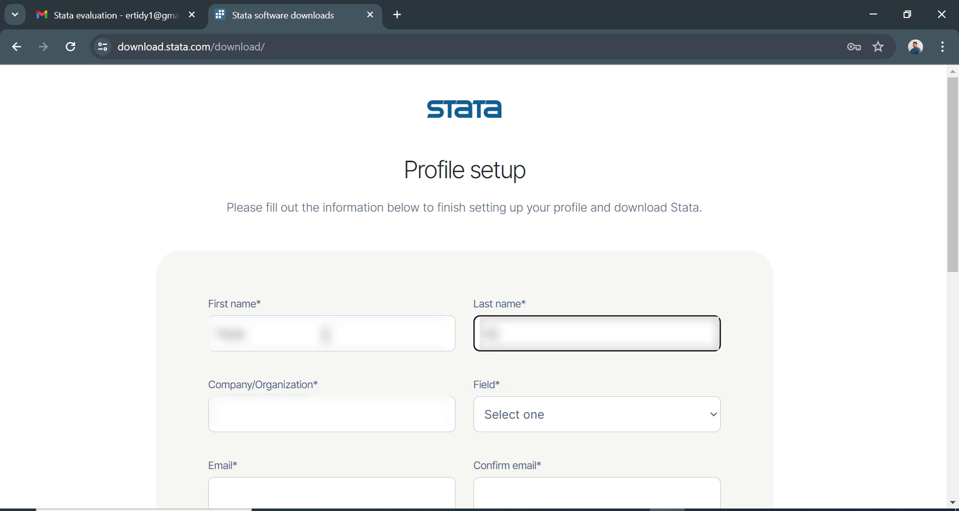
pyautogui.press('Tab')
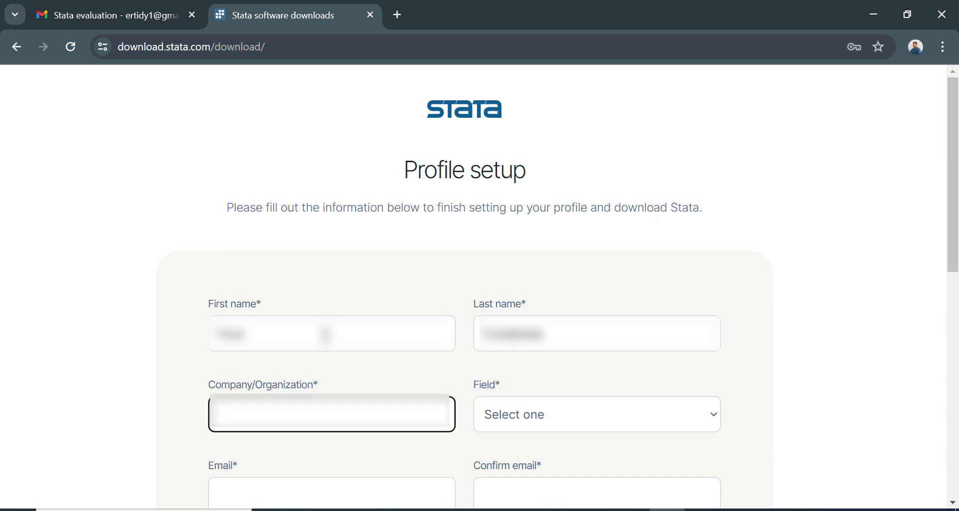
pyautogui.write('IIT')
pyautogui.press('BackSpace')
pyautogui.press('BackSpace')
pyautogui.press('BackSpace')
pyautogui.write('Universitas Indonesia')
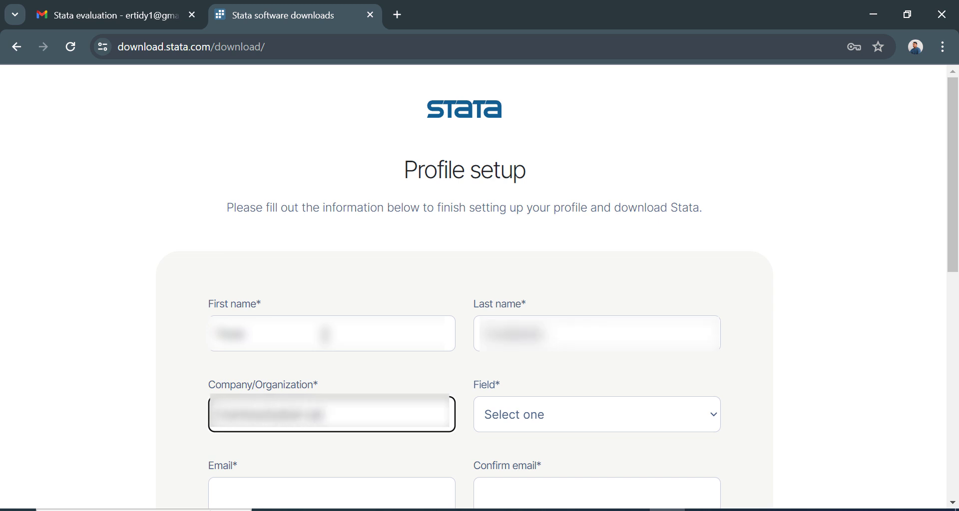
pyautogui.write(' Information Manage')
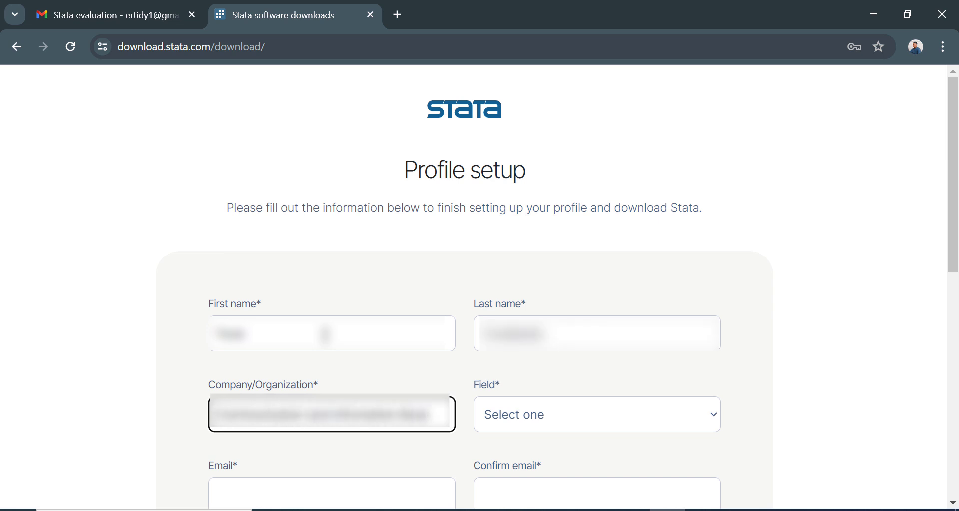
# Choose Statistics as the field and enter the e-mail address in both e-mail fields.
pyautogui.click(547, 400)
pyautogui.click(541, 266)
pyautogui.scroll(-4, 541, 265)
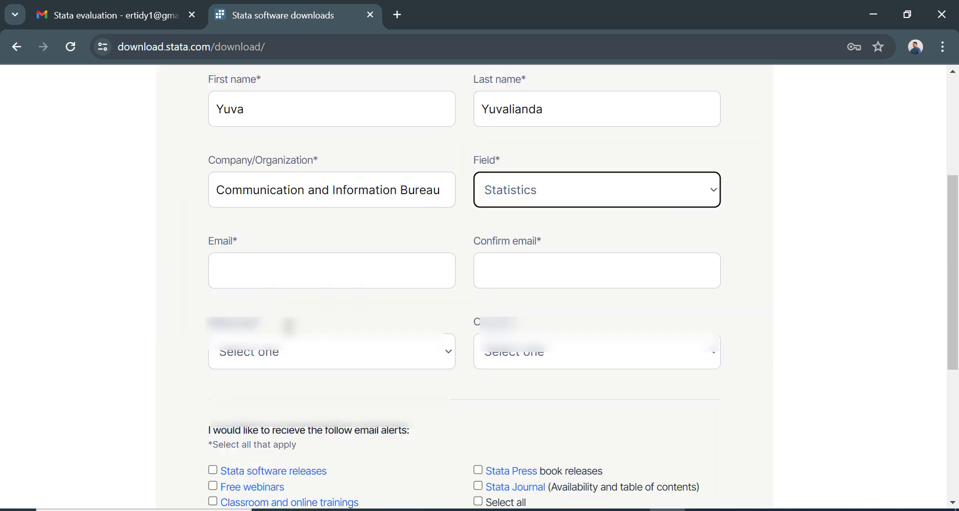
pyautogui.click(370, 267)
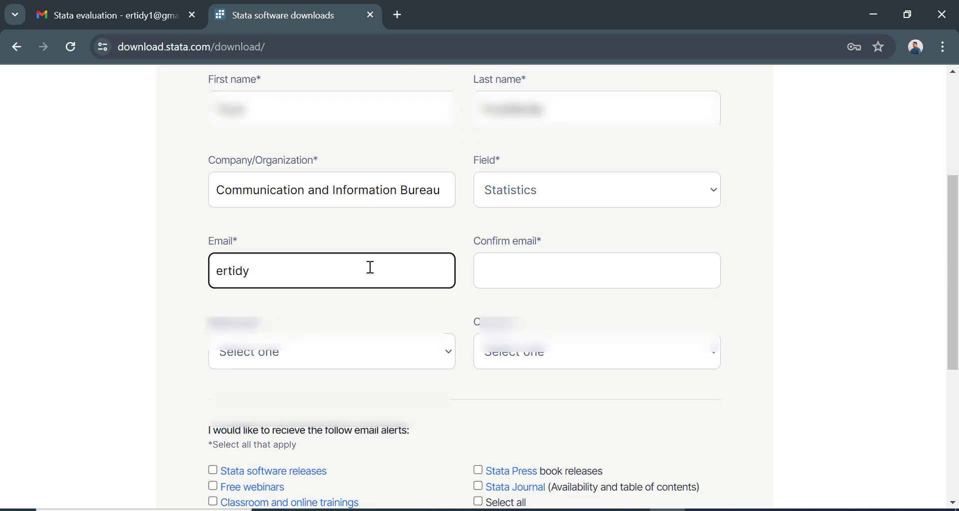
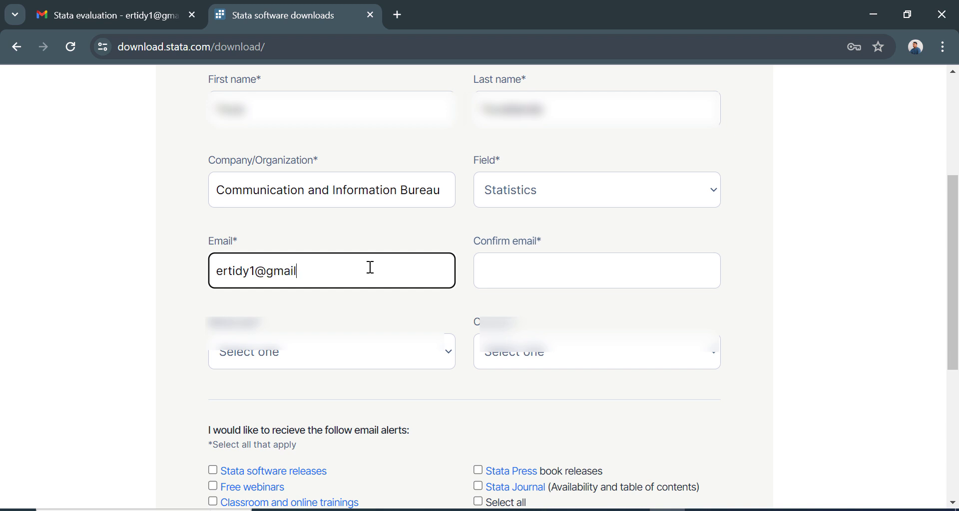
pyautogui.press('Tab')
pyautogui.hotkey('ctrl', 'v')
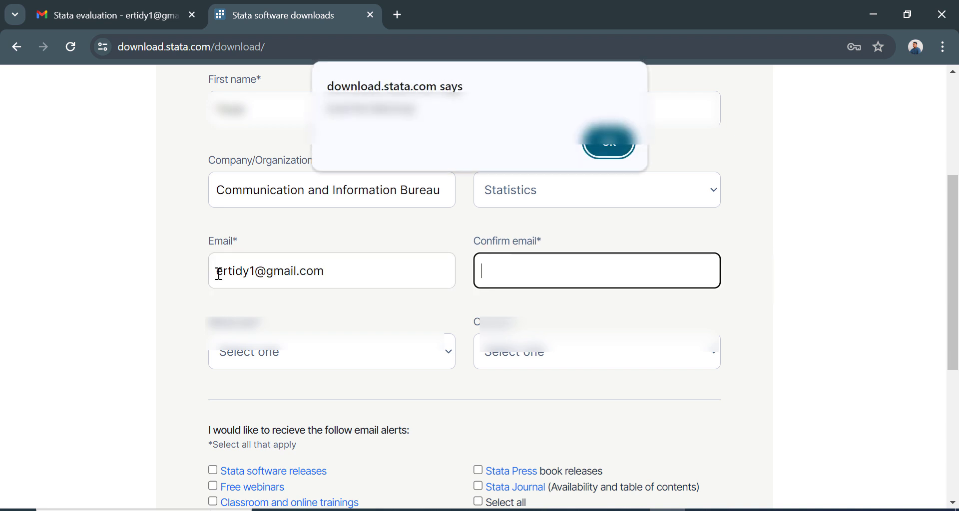
pyautogui.press('Return')
pyautogui.click(323, 265)
pyautogui.moveTo(349, 272); pyautogui.dragTo(116, 264)
pyautogui.hotkey('ctrl', 'c')
pyautogui.click(480, 287)
pyautogui.hotkey('ctrl', 'v')
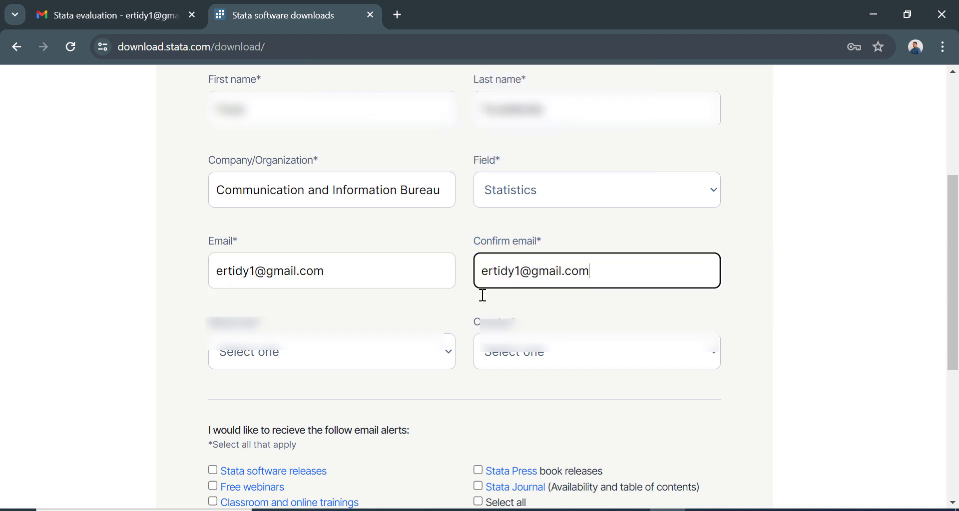
# Set occupation to Government and country to Indonesia, accept StataCorp communications and submit.
pyautogui.click(303, 357)
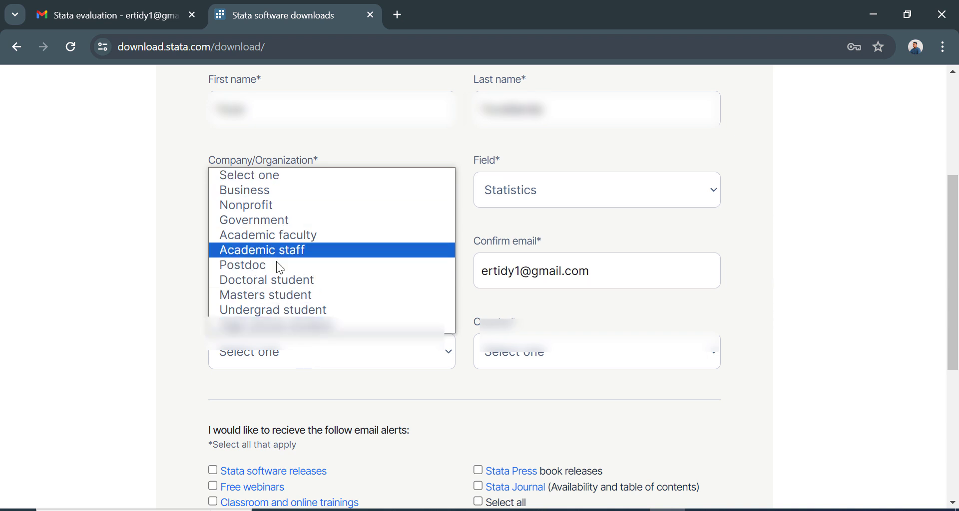
pyautogui.click(295, 220)
pyautogui.click(530, 359)
pyautogui.scroll(-6, 495, 325)
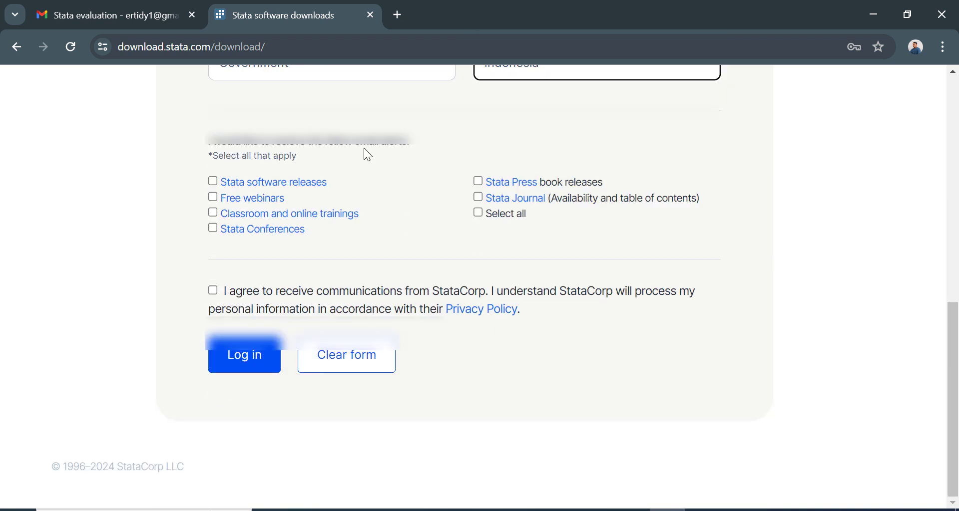
pyautogui.click(223, 292)
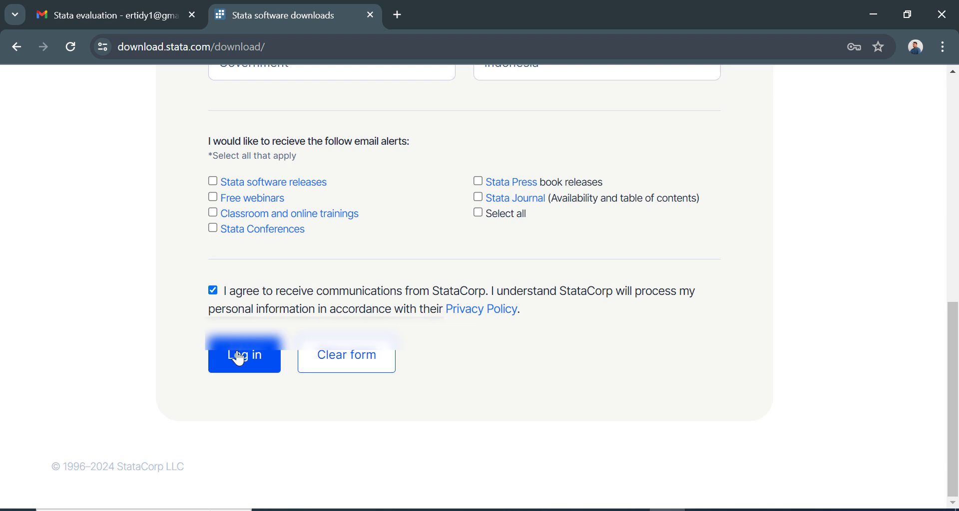
pyautogui.click(242, 361)
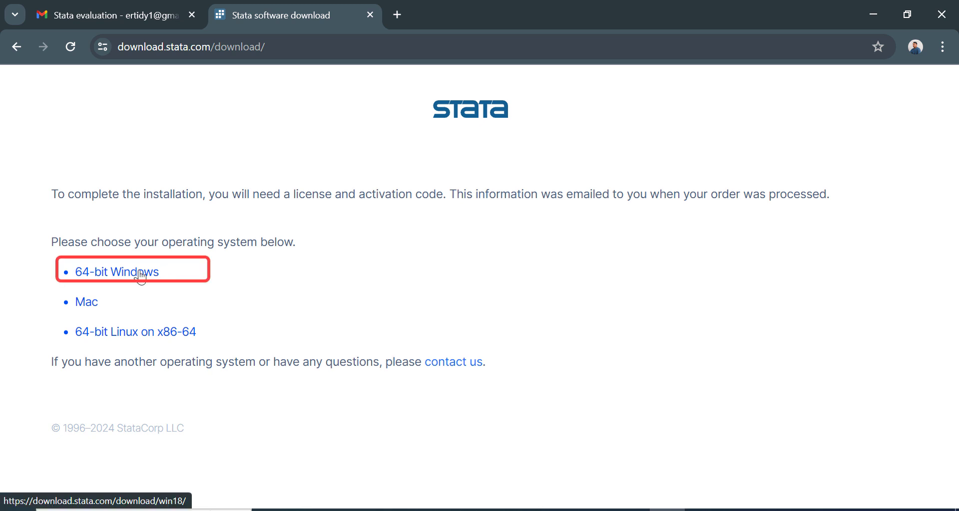
# Choose the 64-bit Windows download for Stata 18.
pyautogui.click(141, 276)
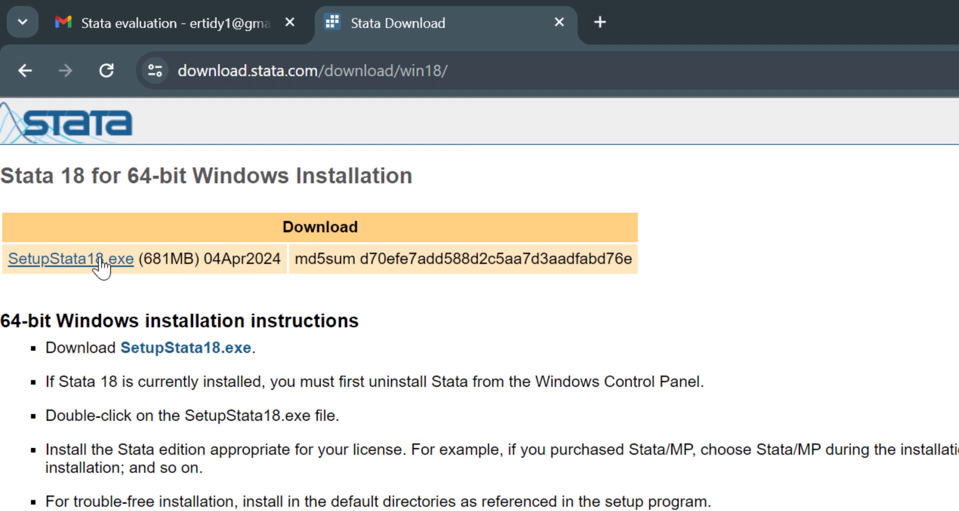
# Download SetupStata18.exe and check the browser's download list until it completes.
pyautogui.click(67, 172)
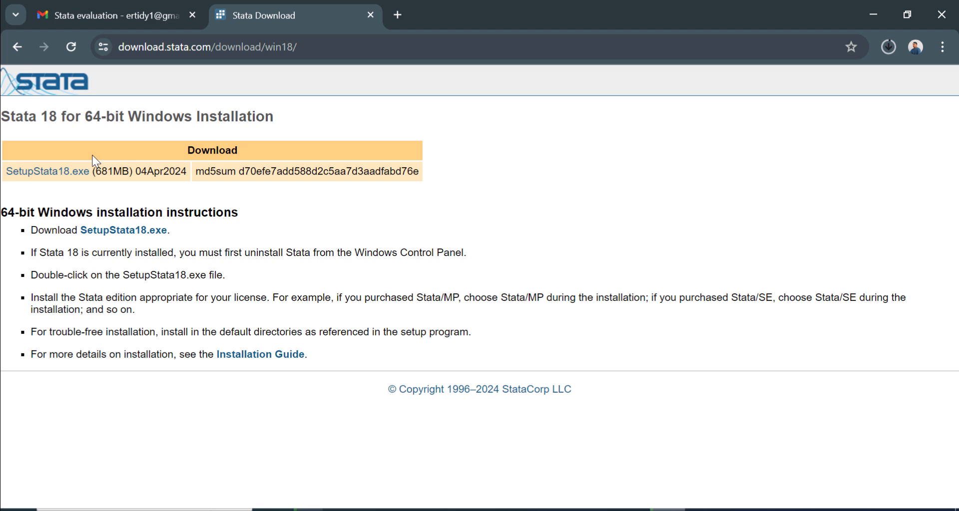
pyautogui.click(887, 47)
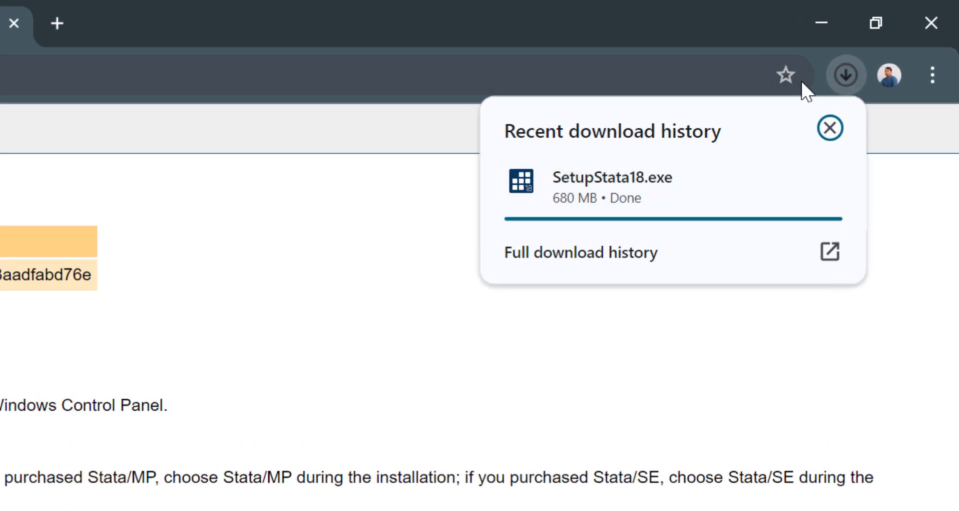
pyautogui.click(845, 75)
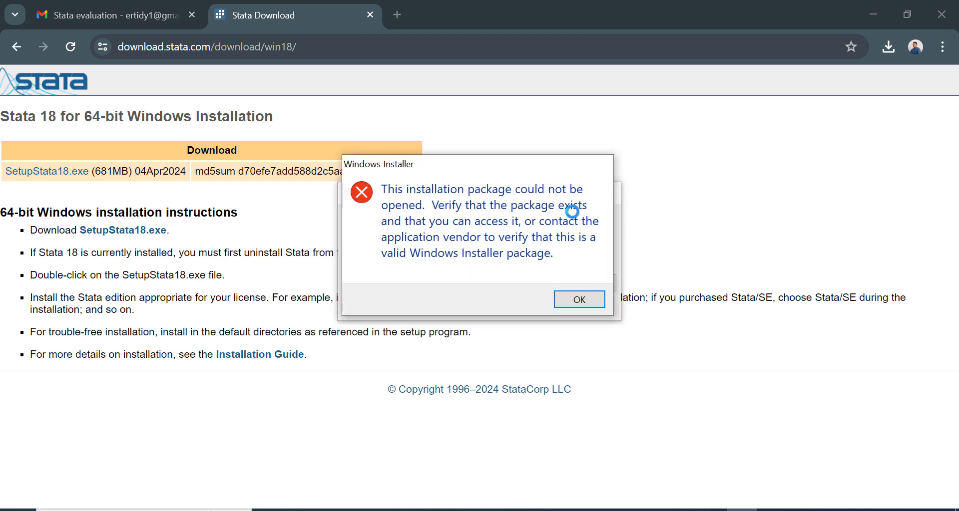
# Dismiss the Windows Installer package error with OK.
pyautogui.click(574, 299)
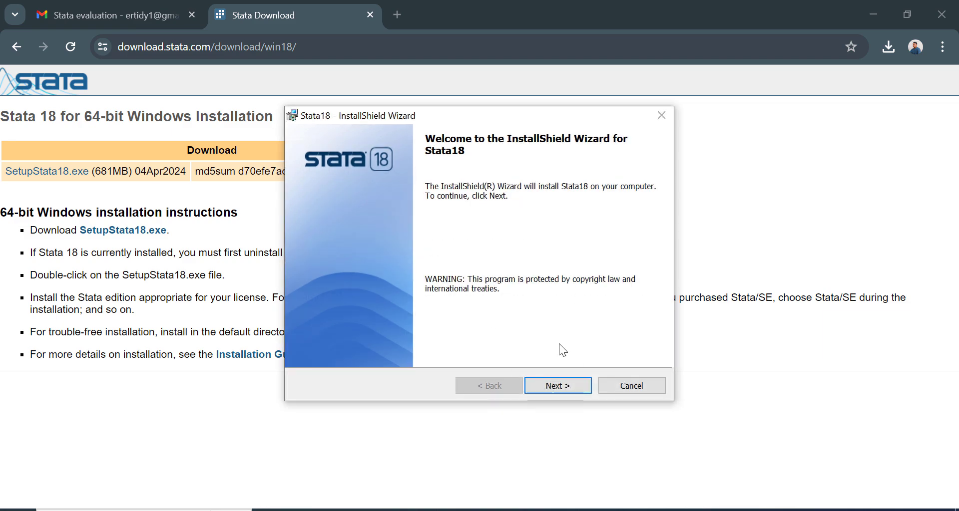
# Accept the license agreement terms and keep the default customer information.
pyautogui.click(551, 387)
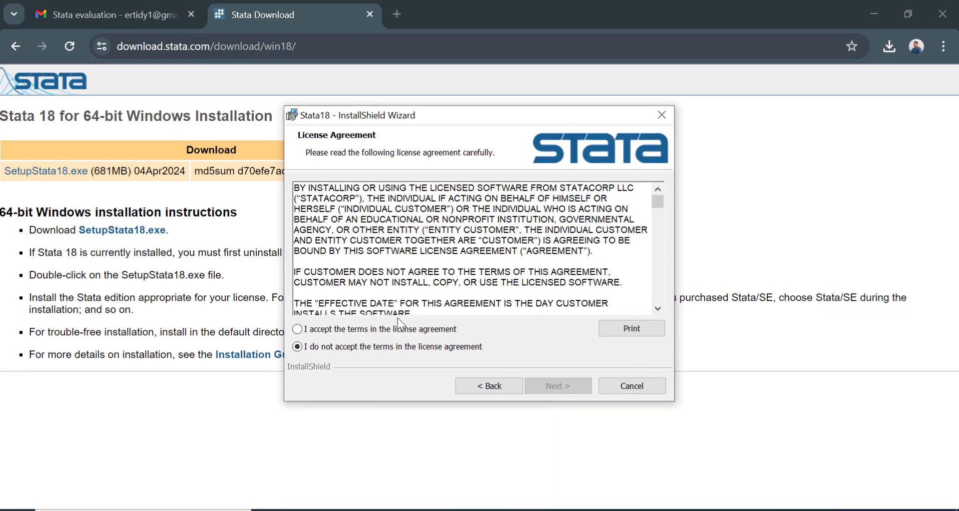
pyautogui.click(397, 329)
pyautogui.click(558, 386)
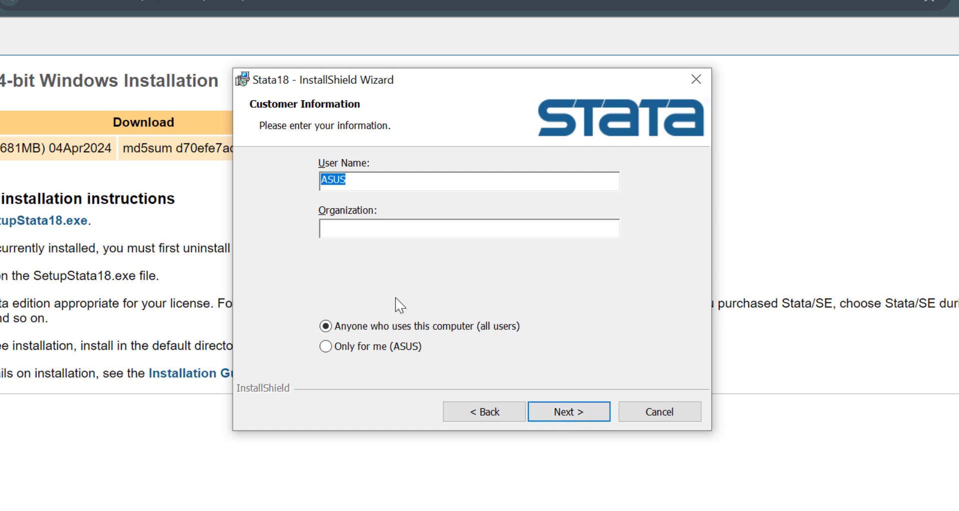
pyautogui.click(582, 416)
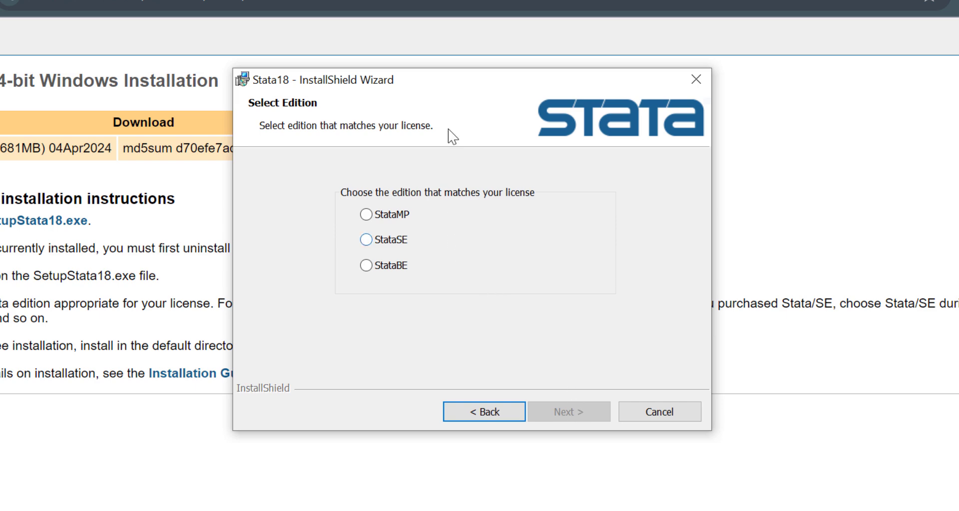
# Reposition the setup wizard on screen, then switch to the email holding the license PDF.
pyautogui.moveTo(446, 84); pyautogui.dragTo(724, 53)
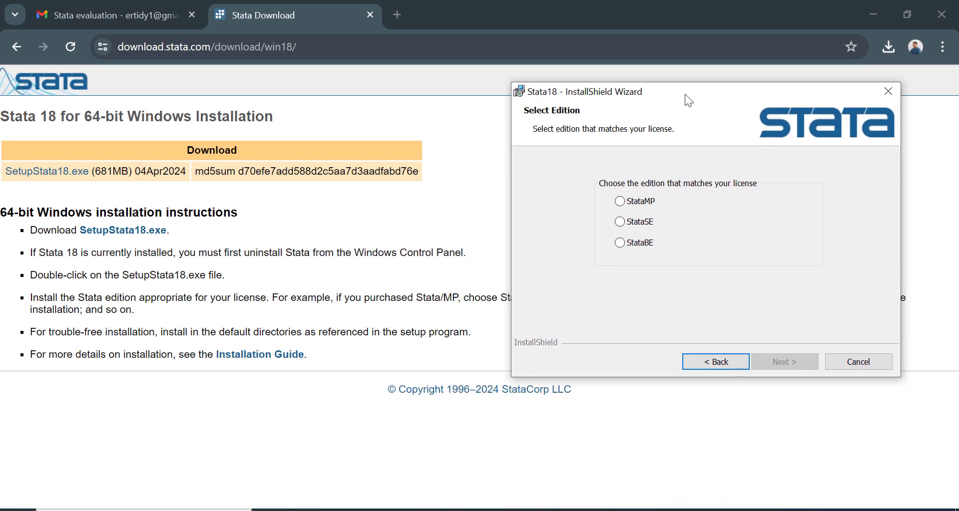
pyautogui.moveTo(685, 94); pyautogui.dragTo(300, 330)
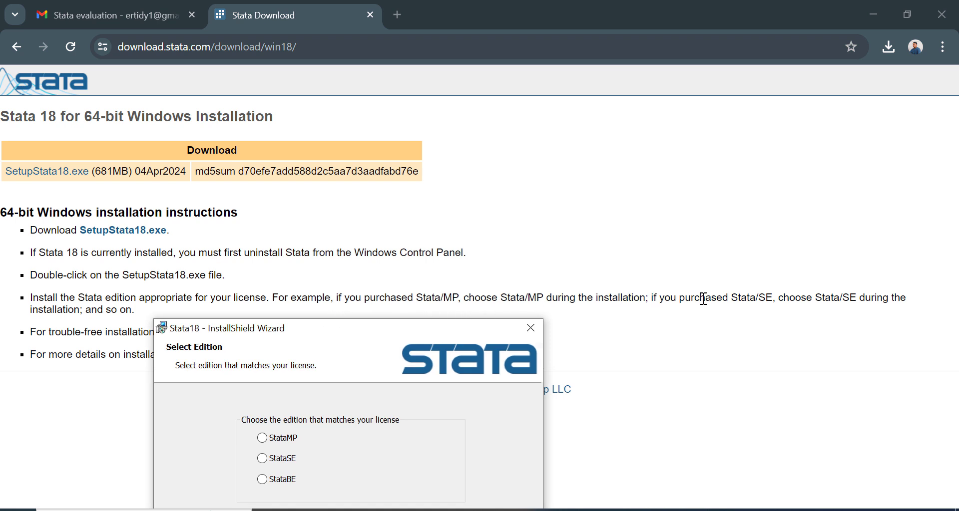
pyautogui.moveTo(393, 335); pyautogui.dragTo(539, 107)
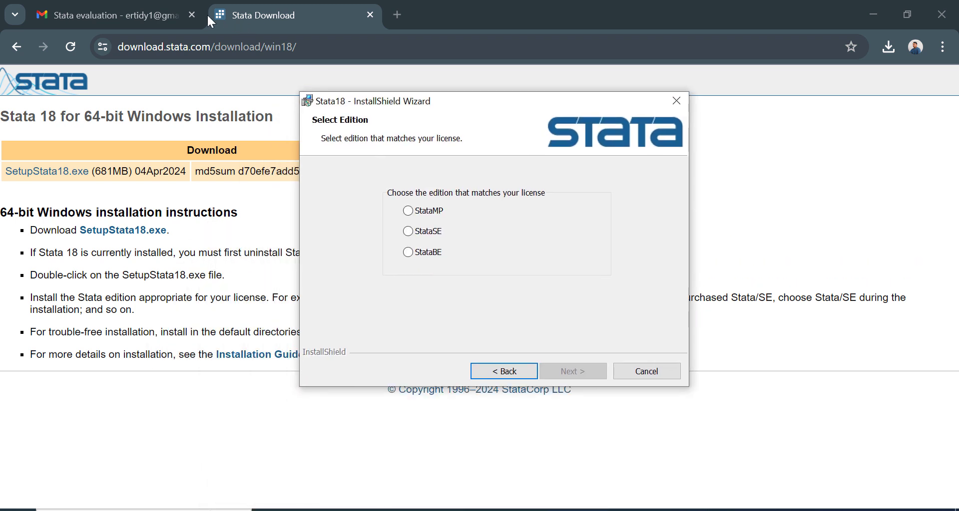
pyautogui.click(107, 11)
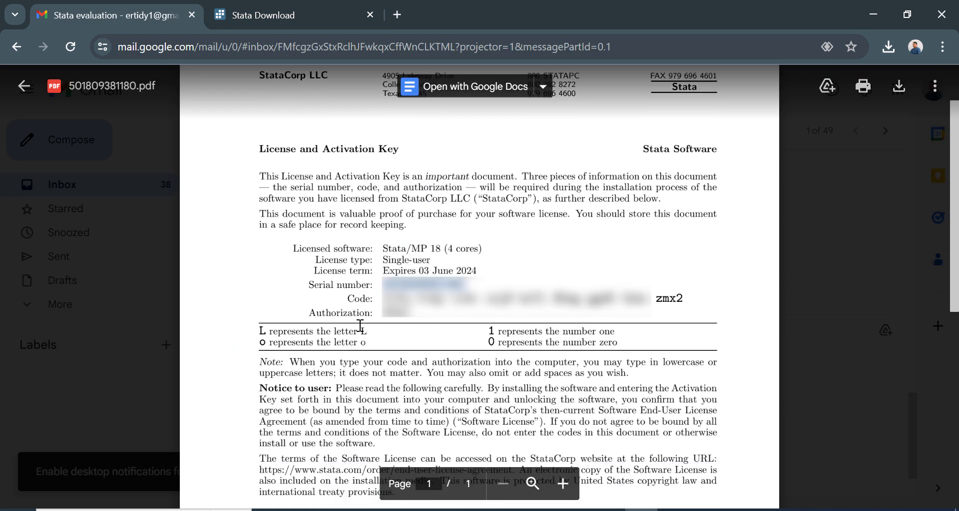
# Check that the license PDF lists Stata/MP 18 (4 cores), then return to the Stata download page.
pyautogui.scroll(-3, 360, 326)
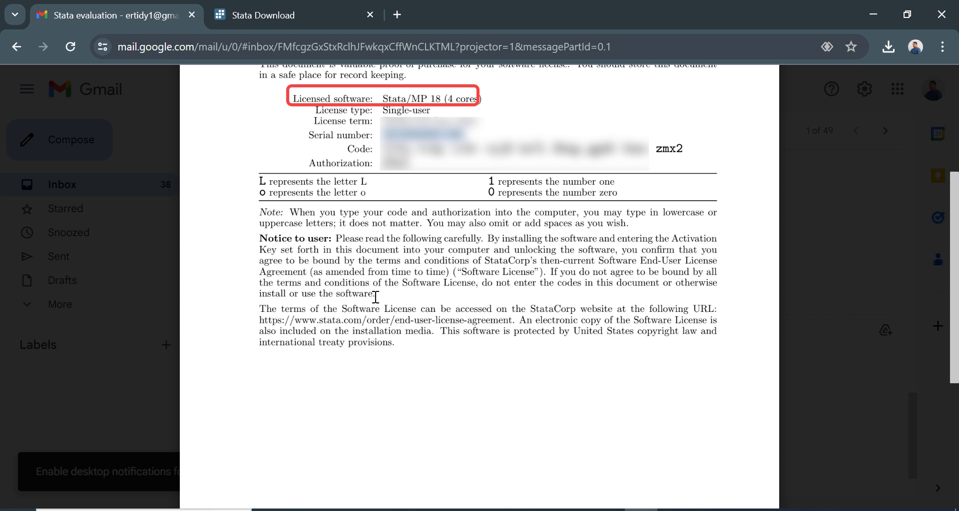
pyautogui.scroll(2, 510, 307)
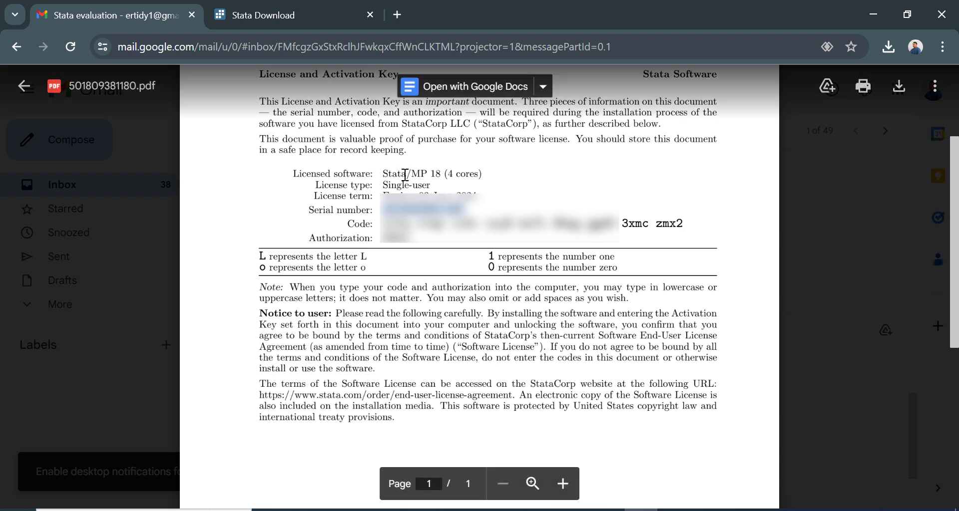
pyautogui.click(297, 10)
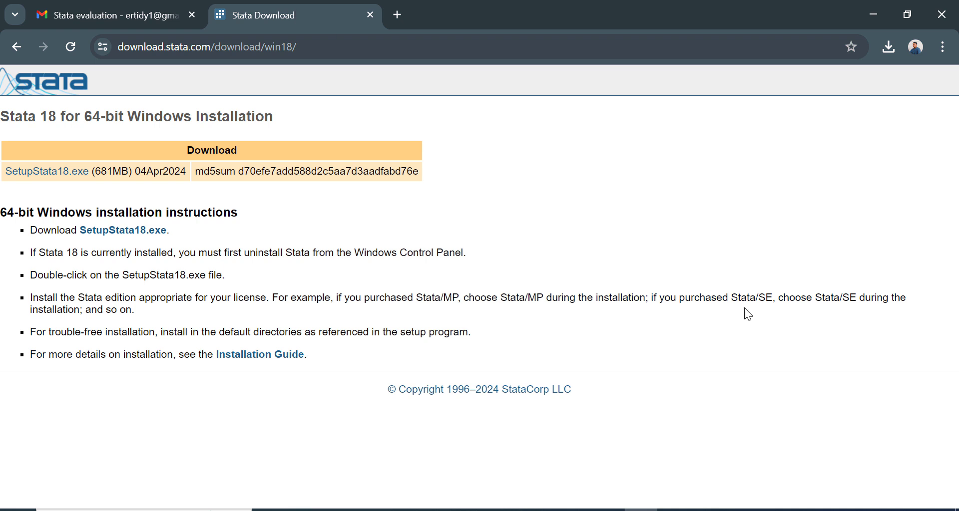
# Install StataMP to the default folder with each user's documents as working directory, then close the wizard.
pyautogui.hotkey('alt', 'Tab')
pyautogui.click(425, 211)
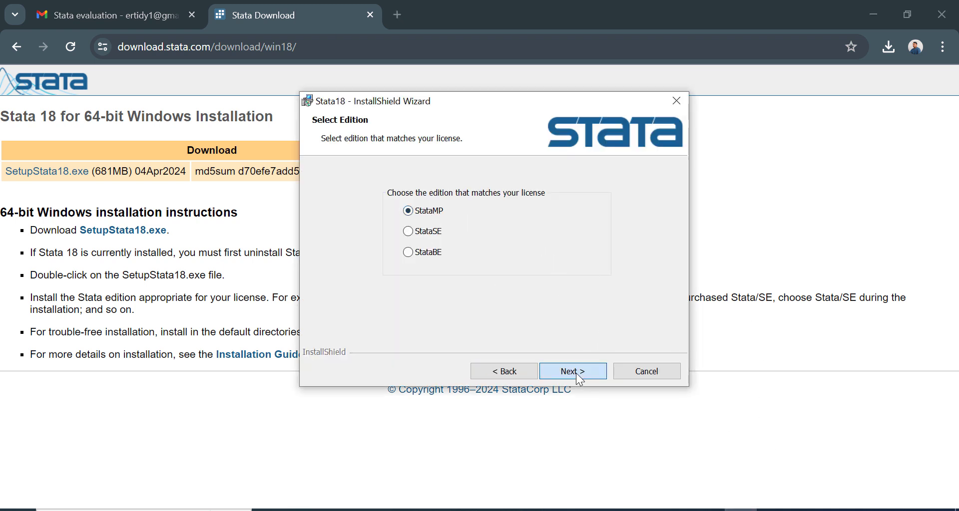
pyautogui.click(579, 373)
pyautogui.click(583, 373)
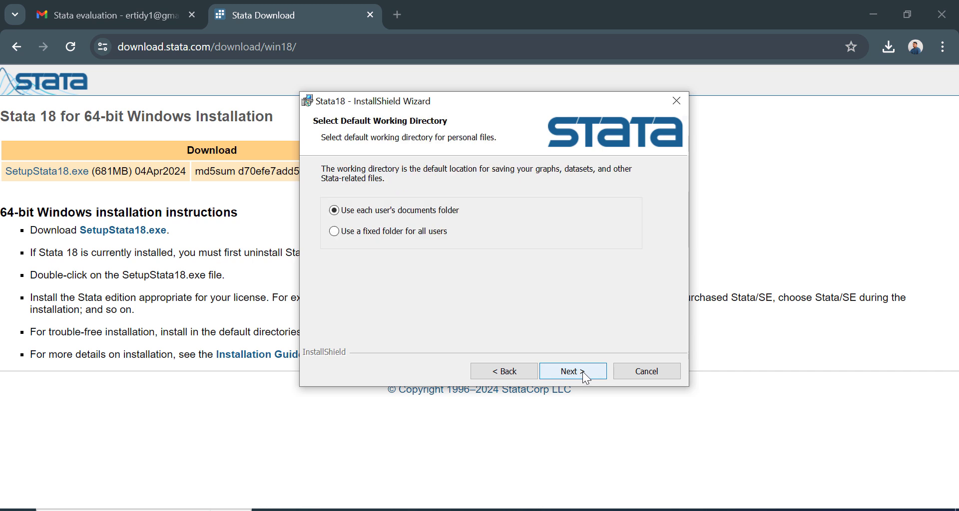
pyautogui.click(583, 372)
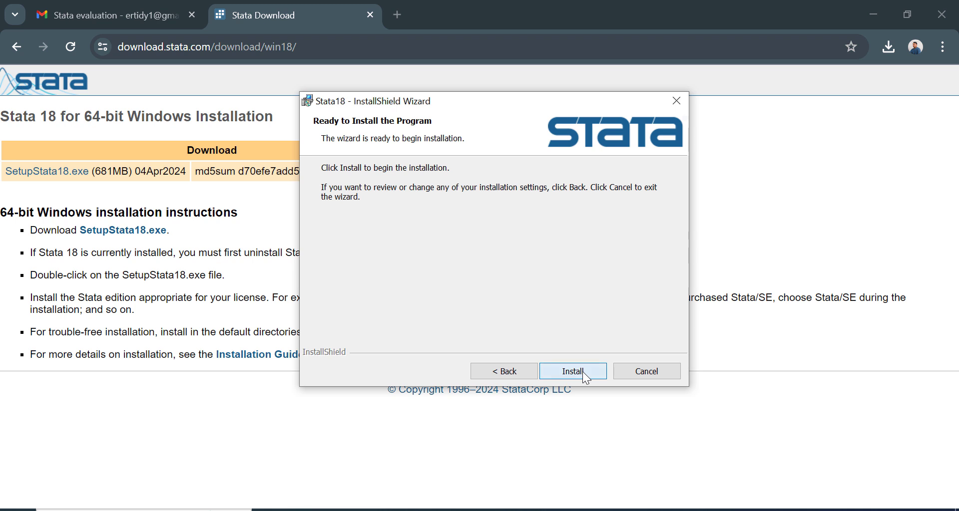
pyautogui.click(582, 371)
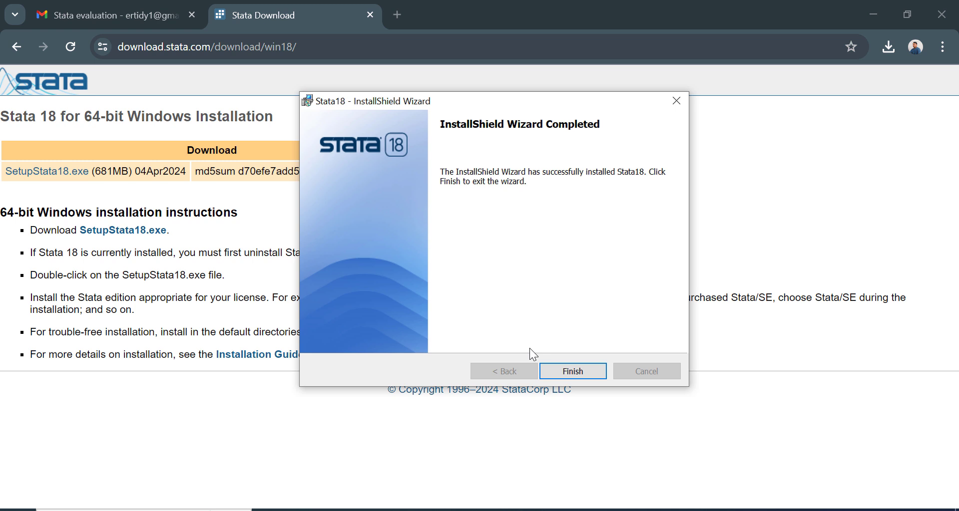
pyautogui.click(587, 373)
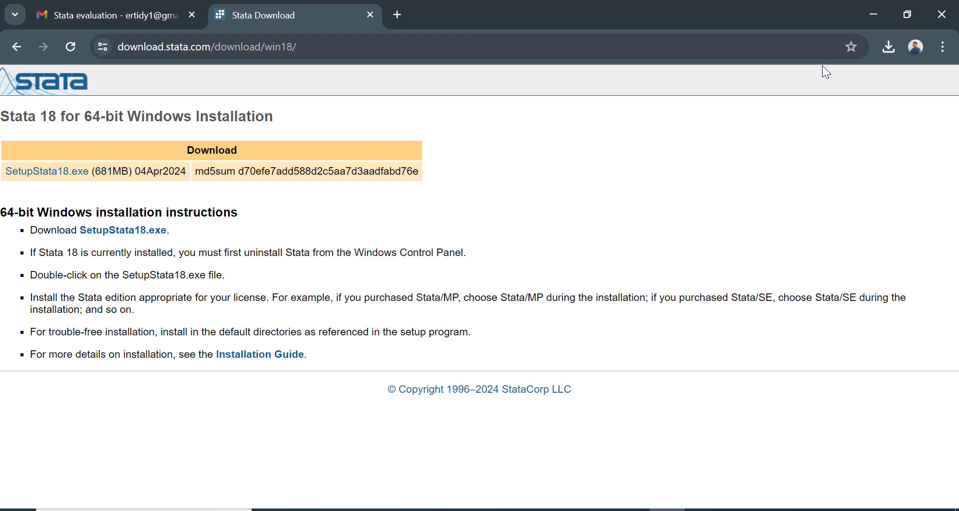
# Search Windows for 'stata' and launch StataMP 18 (64-bit).
pyautogui.click(877, 22)
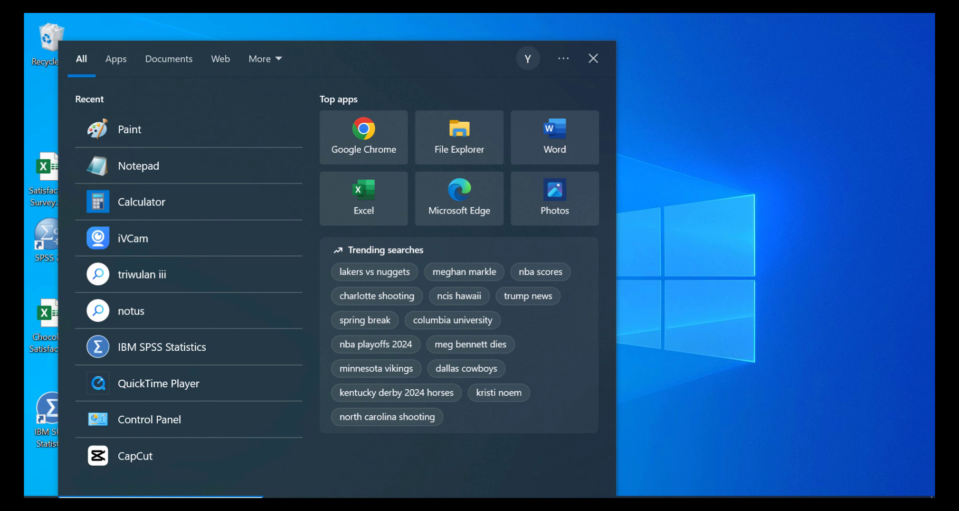
pyautogui.write('stata')
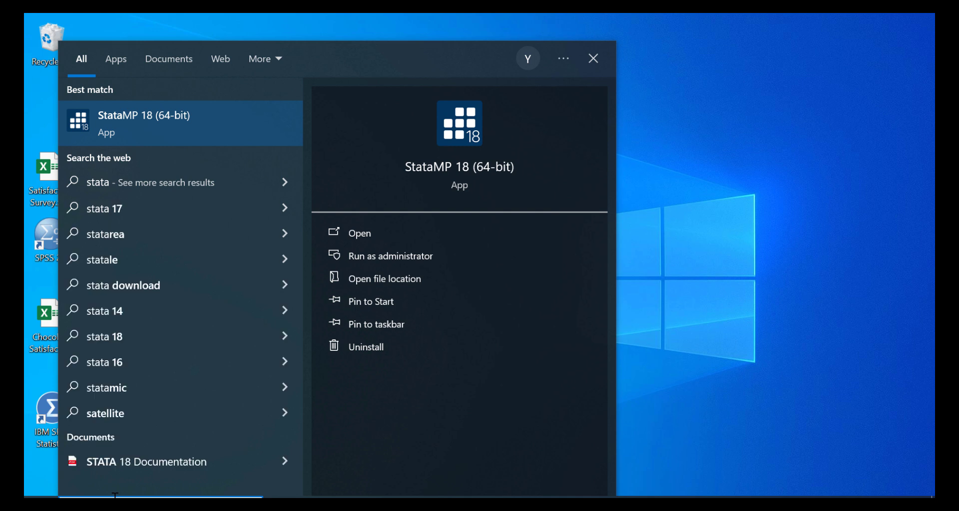
pyautogui.click(182, 118)
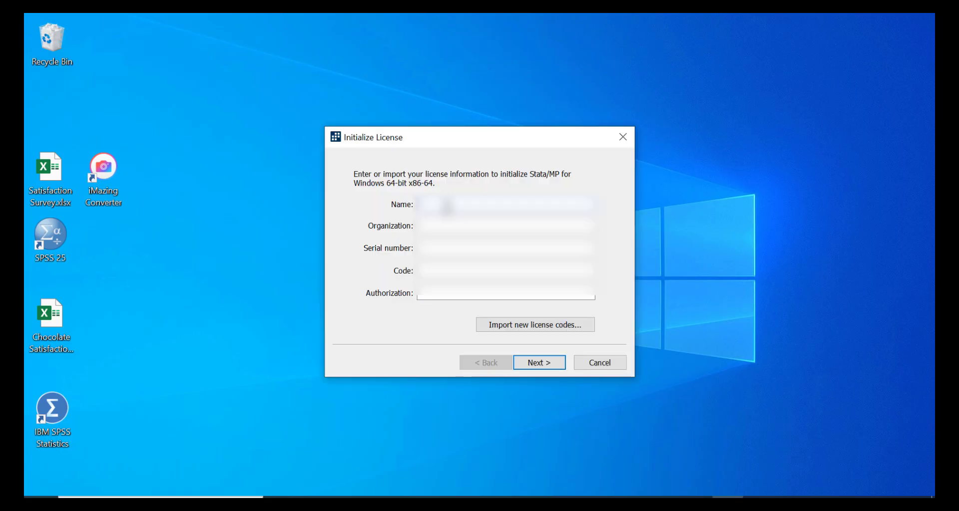
# Skip importing a license file and enter the organization name in the Initialize License form.
pyautogui.click(526, 324)
pyautogui.click(690, 66)
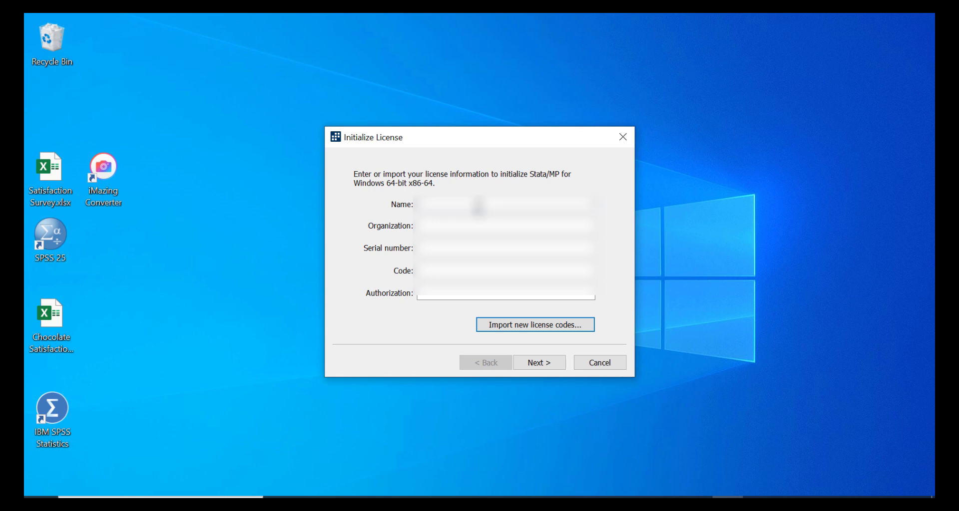
pyautogui.click(477, 205)
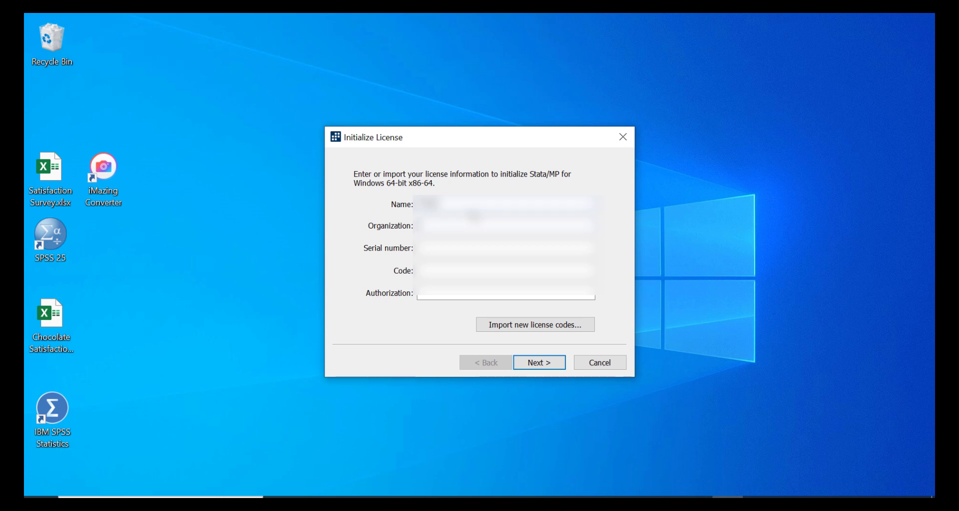
pyautogui.write('University')
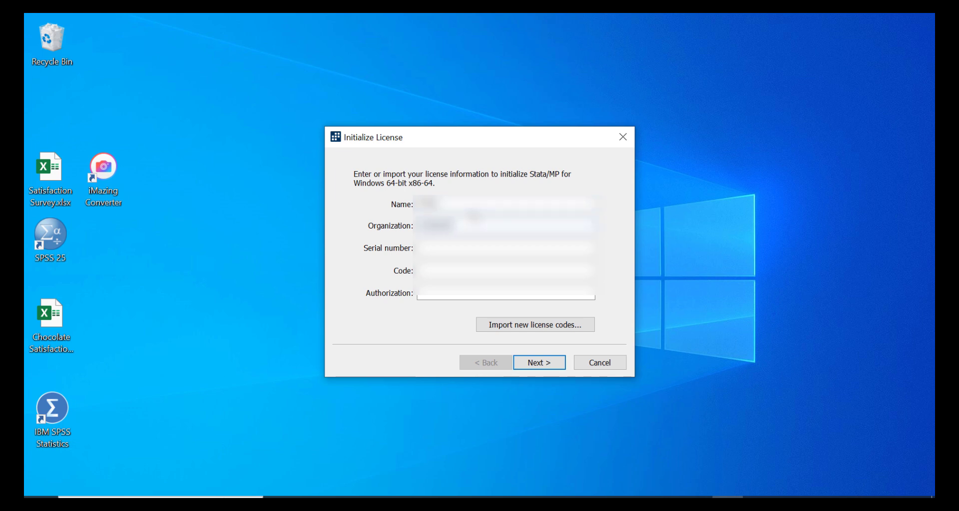
pyautogui.write(' of Texas')
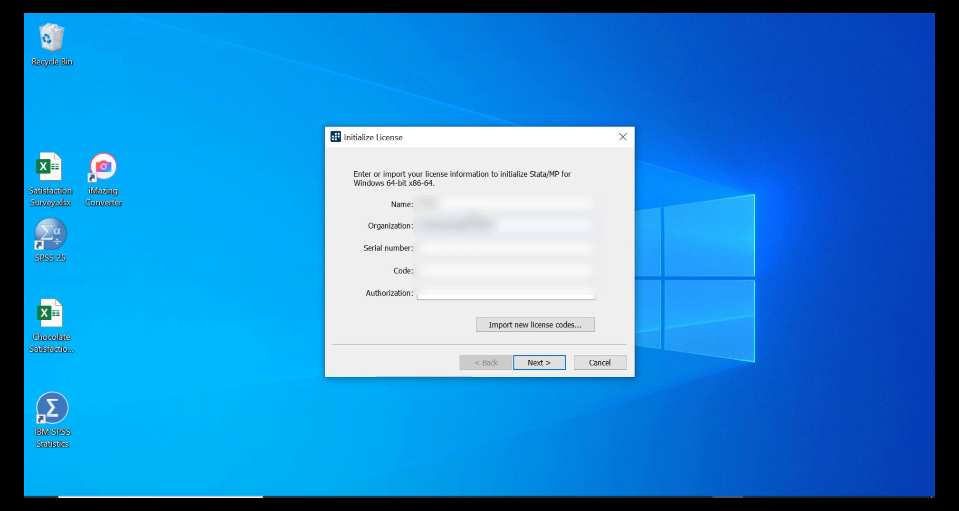
pyautogui.write(' at')
pyautogui.press('BackSpace')
pyautogui.press('BackSpace')
pyautogui.write('at Austin')
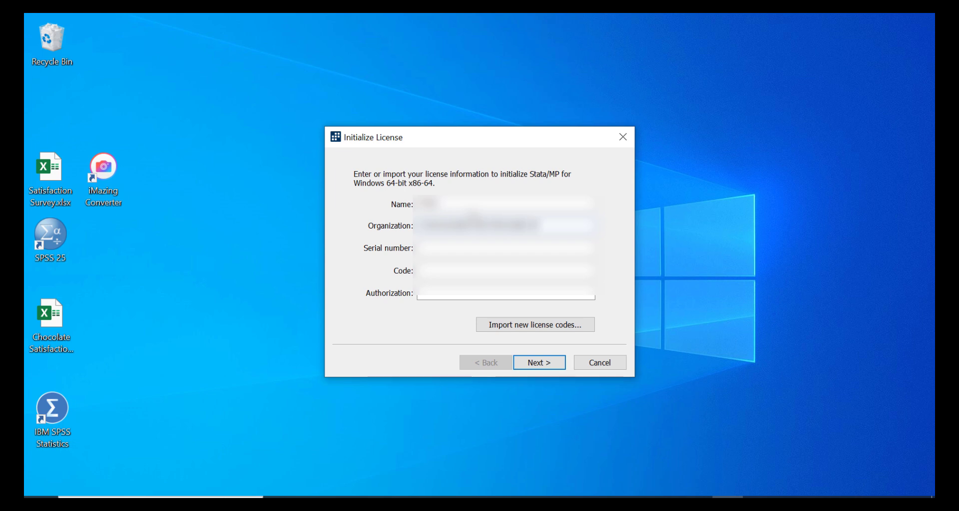
pyautogui.write(', TX')
# Copy the serial number and code from the license PDF into the license form.
pyautogui.hotkey('alt', 'Tab')
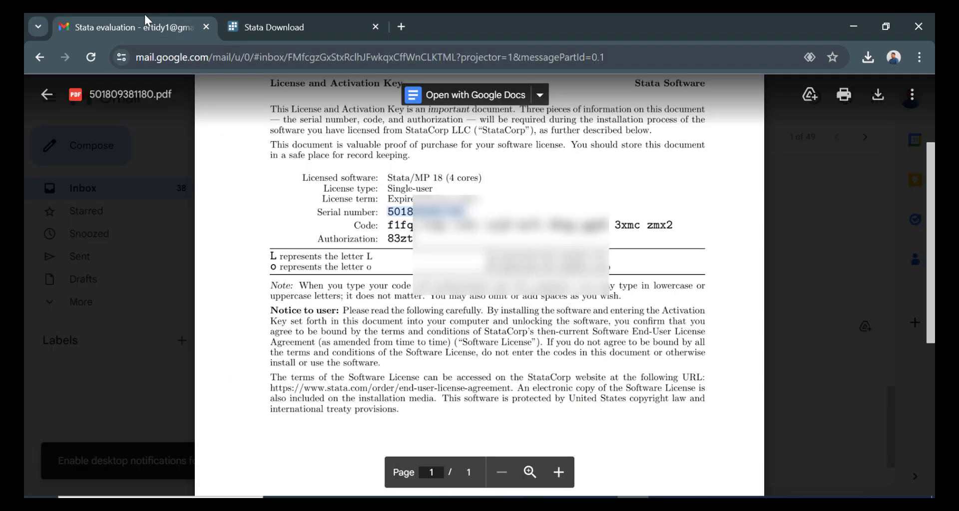
pyautogui.click(389, 210)
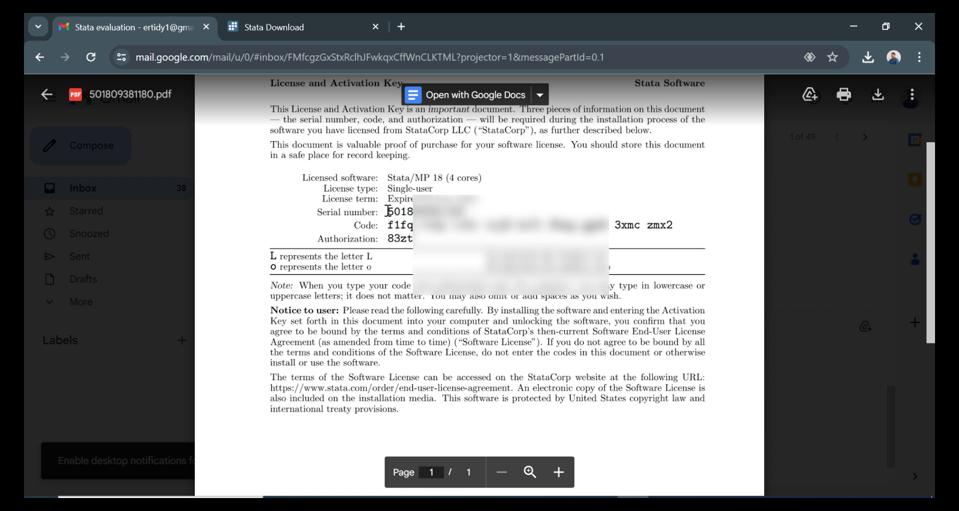
pyautogui.moveTo(388, 211); pyautogui.dragTo(465, 212)
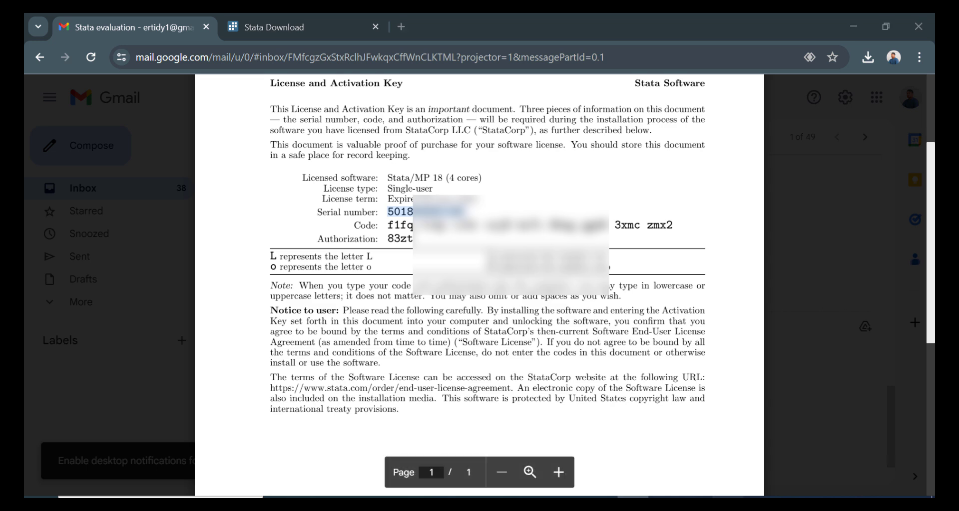
pyautogui.hotkey('alt', 'Tab')
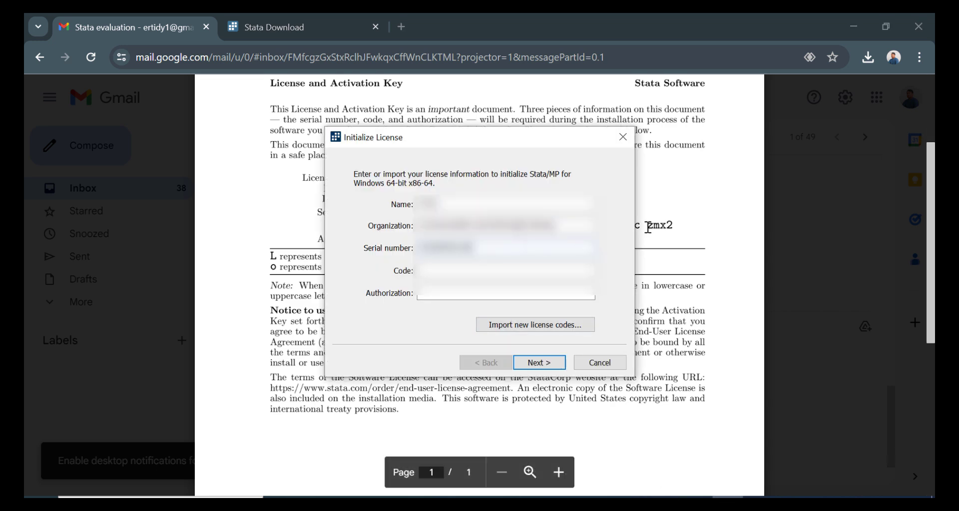
pyautogui.hotkey('alt', 'Tab')
pyautogui.moveTo(388, 226); pyautogui.dragTo(675, 227)
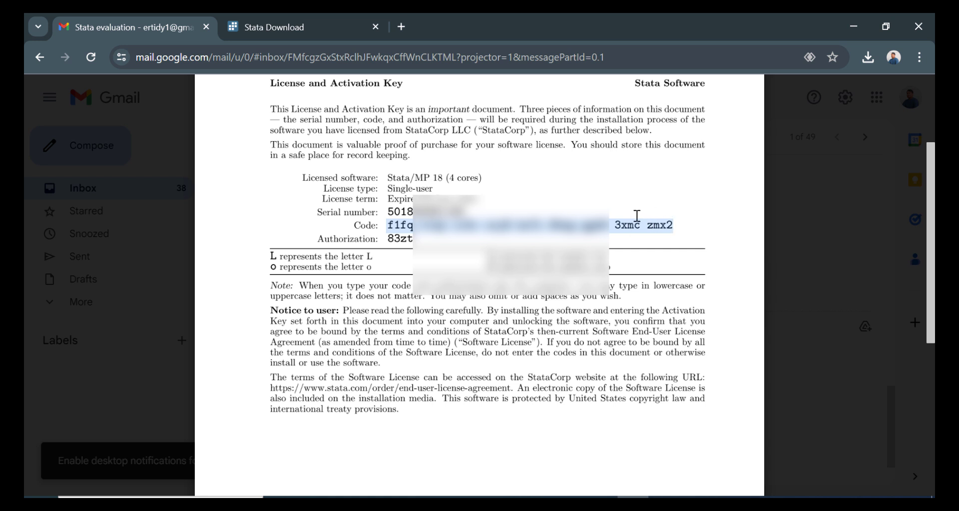
pyautogui.hotkey('alt', 'Tab')
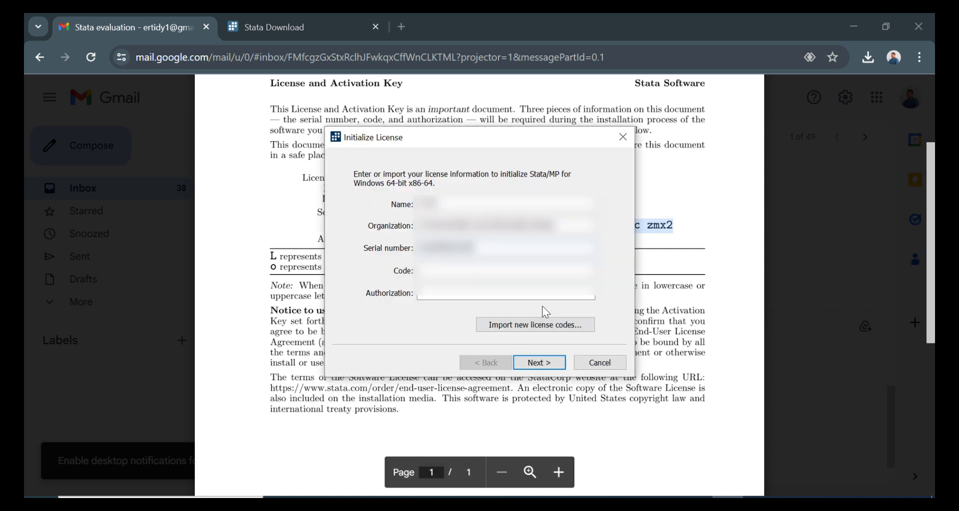
pyautogui.click(494, 269)
pyautogui.hotkey('ctrl', 'v')
# Paste the authorization from the PDF, submit the license details, and untick online registration.
pyautogui.click(650, 232)
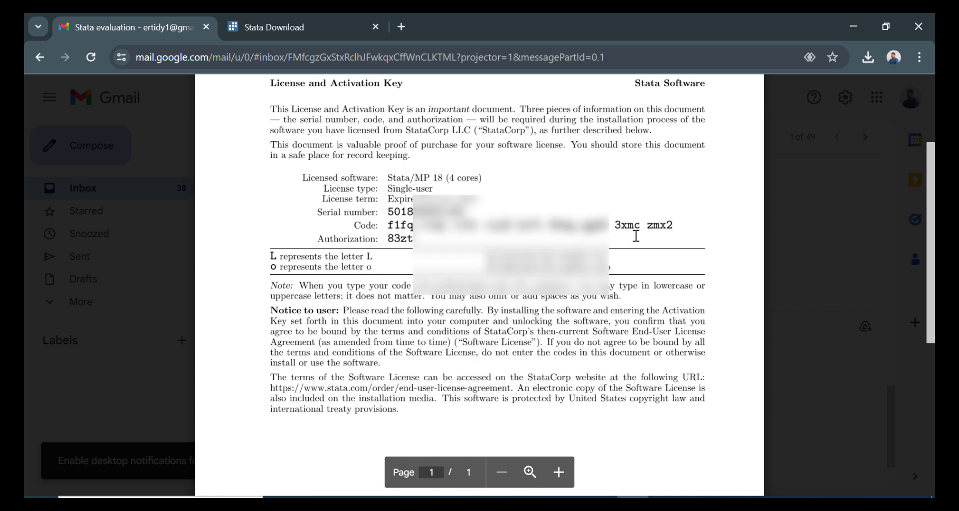
pyautogui.moveTo(388, 239); pyautogui.dragTo(432, 235)
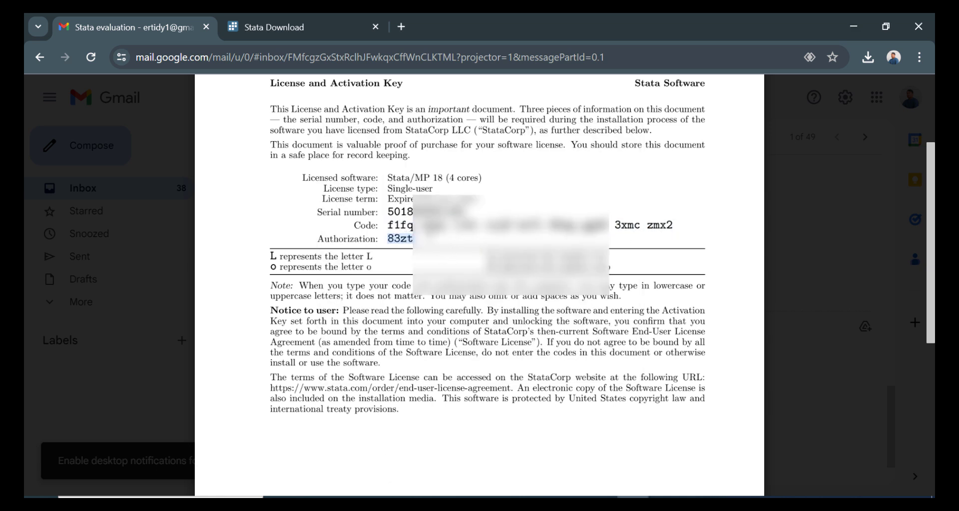
pyautogui.hotkey('alt', 'Tab')
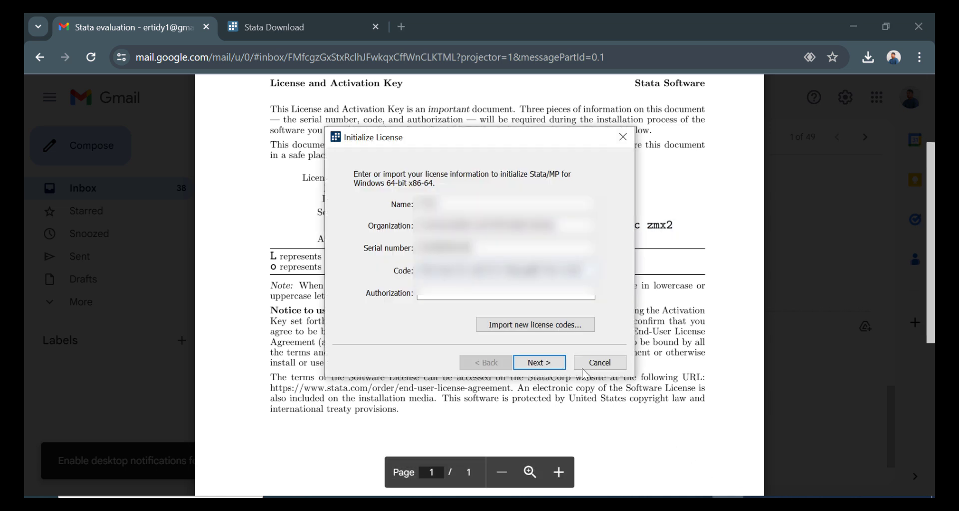
pyautogui.click(539, 294)
pyautogui.hotkey('ctrl', 'v')
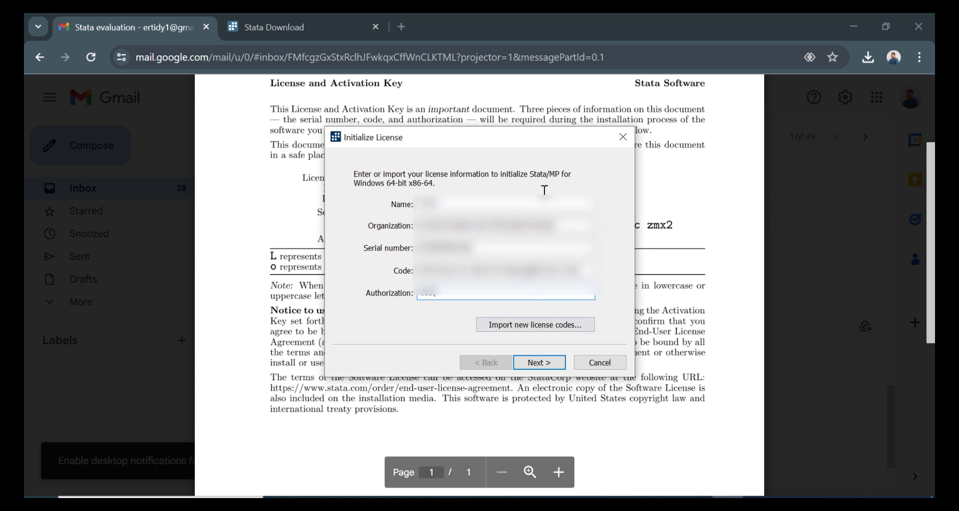
pyautogui.click(539, 363)
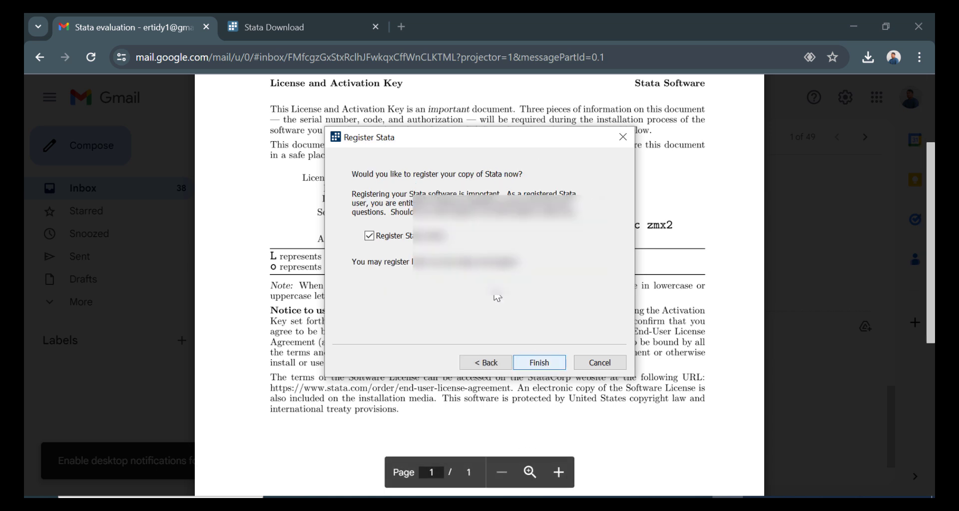
pyautogui.click(396, 237)
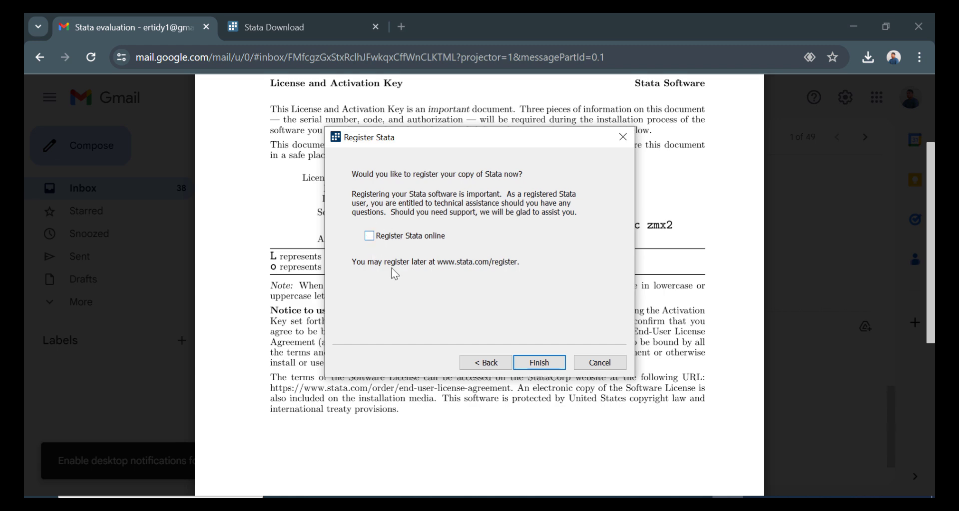
# Finish the license setup and disable automatic update checking.
pyautogui.click(544, 363)
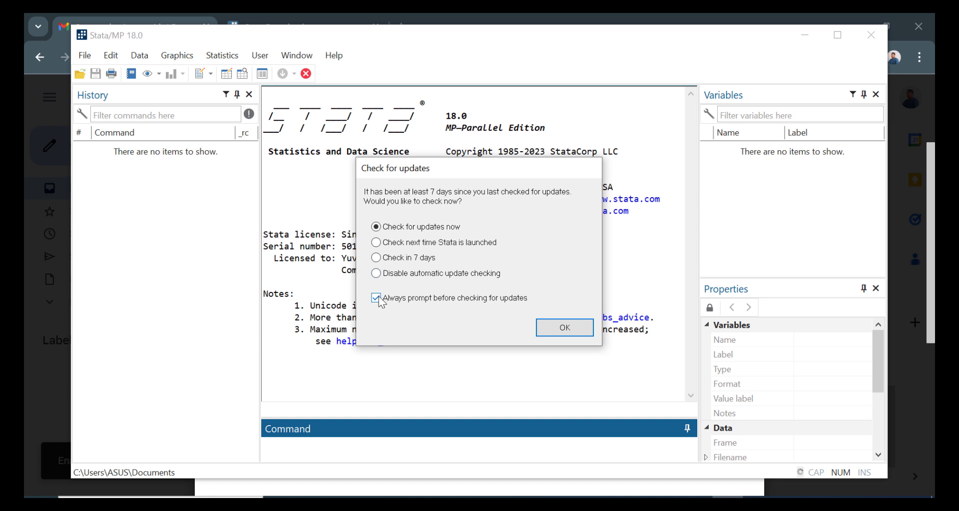
pyautogui.click(376, 274)
pyautogui.click(558, 332)
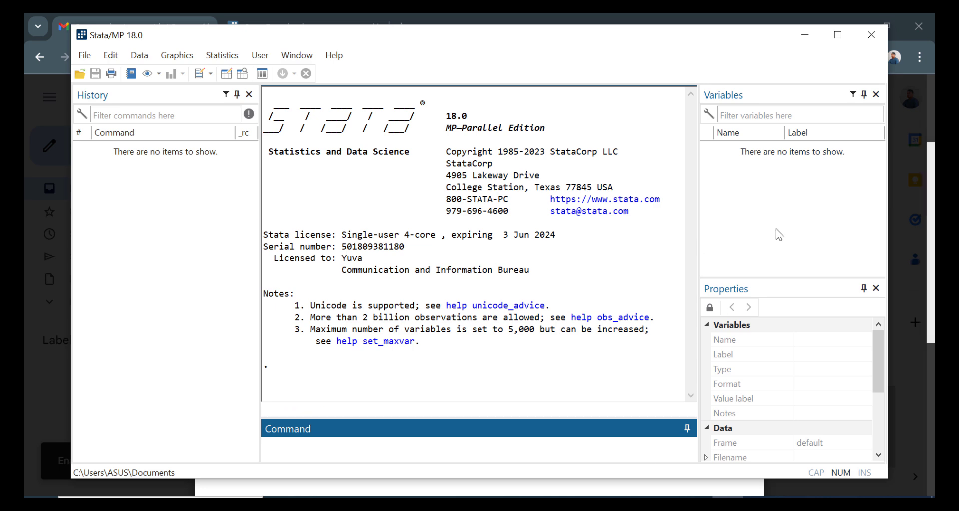
# Maximize the Stata/MP 18.0 window and browse the File and Data menus without choosing anything.
pyautogui.click(837, 34)
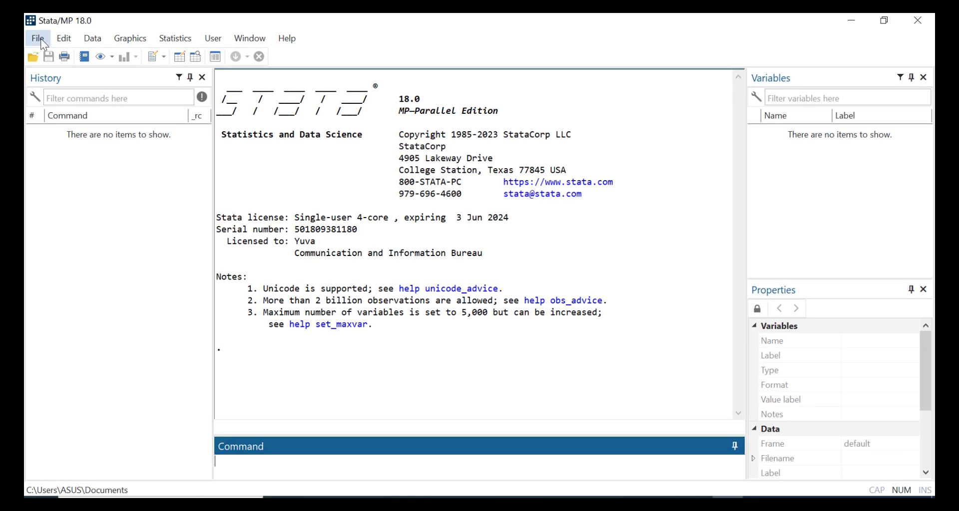
pyautogui.click(39, 39)
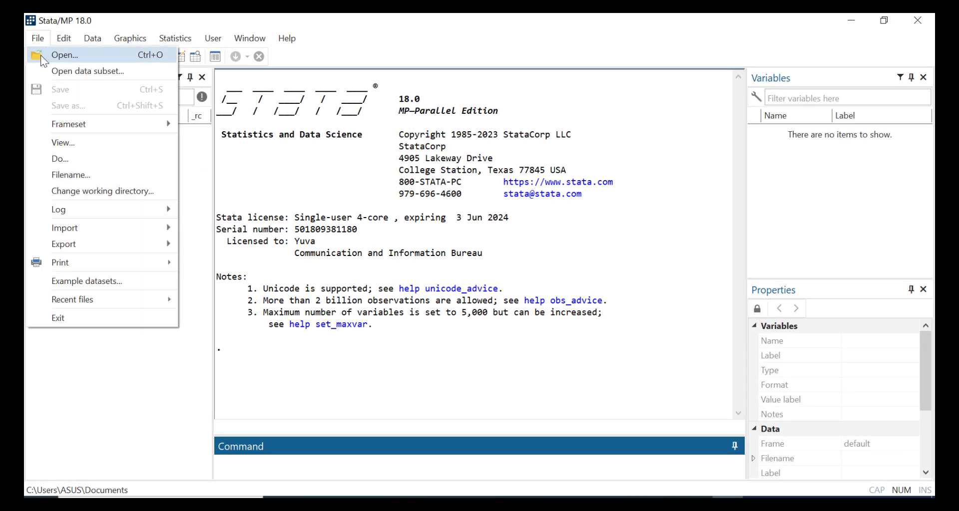
pyautogui.moveTo(100, 38)
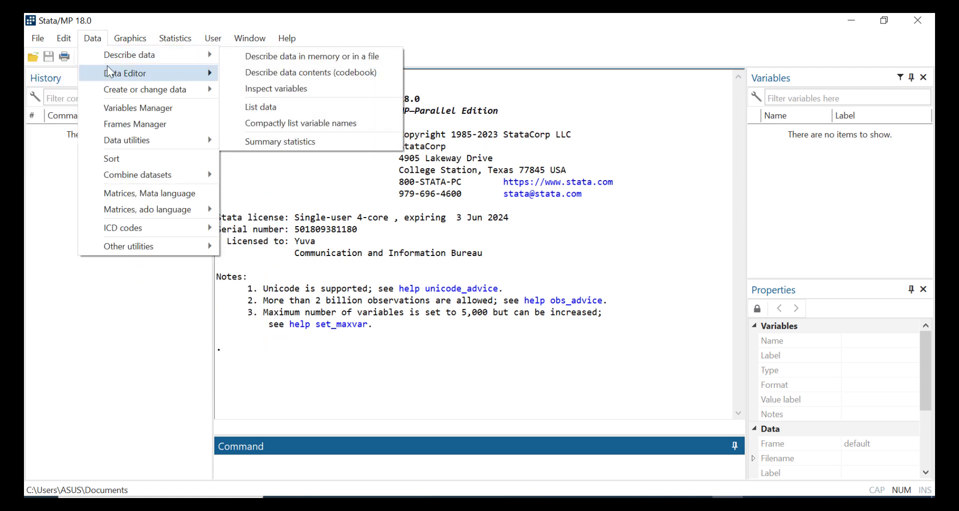
pyautogui.moveTo(190, 174)
pyautogui.click(292, 152)
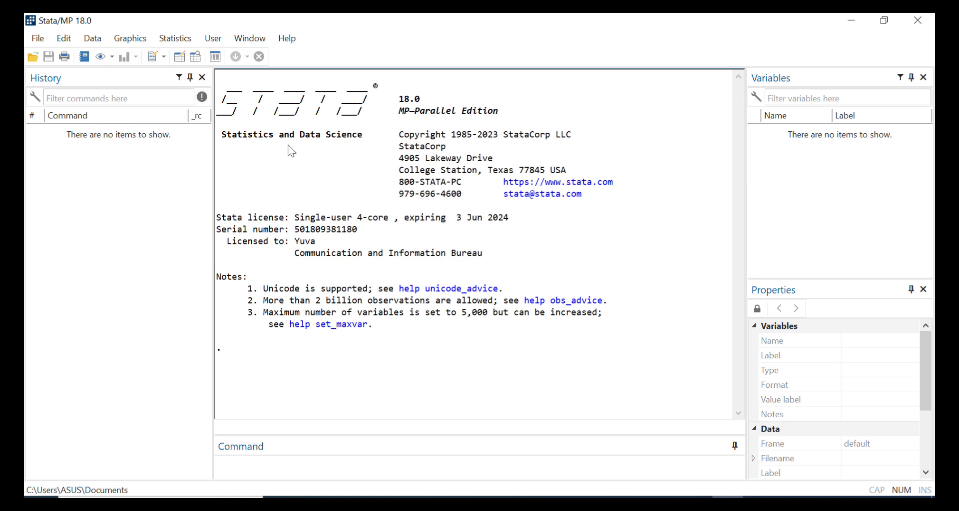